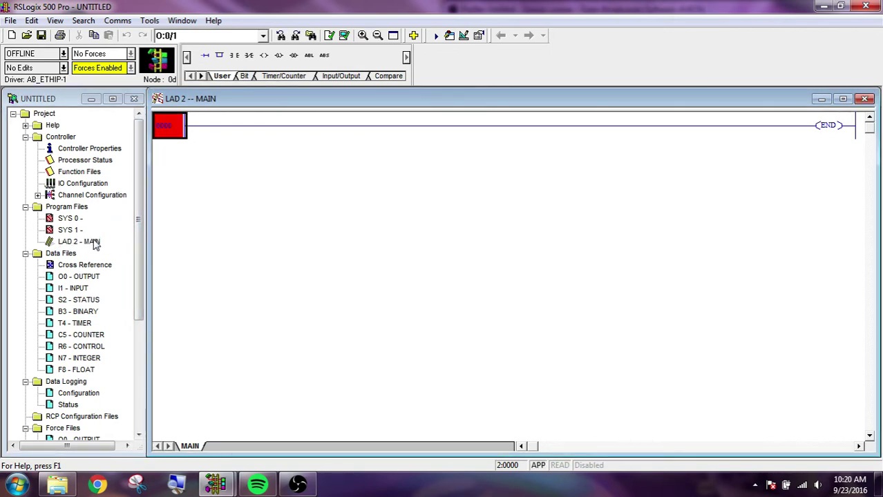
Check the processor type in the controller properties, then close them
double_click(88, 149)
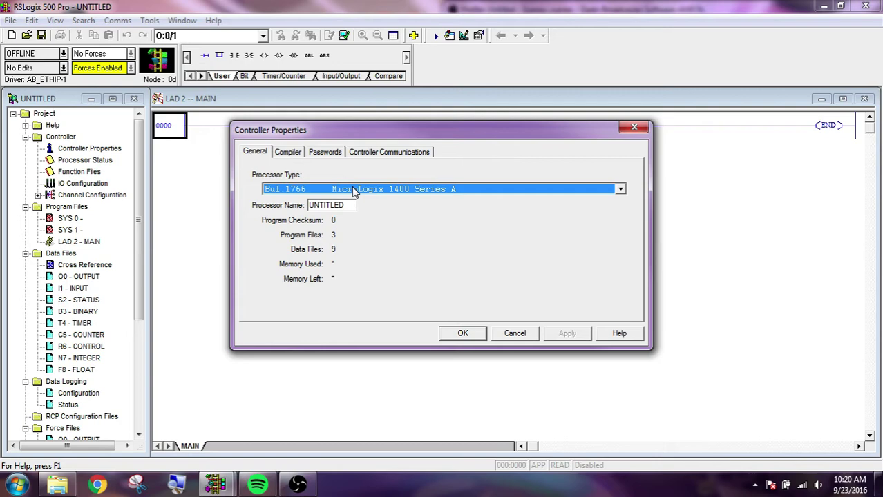
click(475, 332)
click(314, 489)
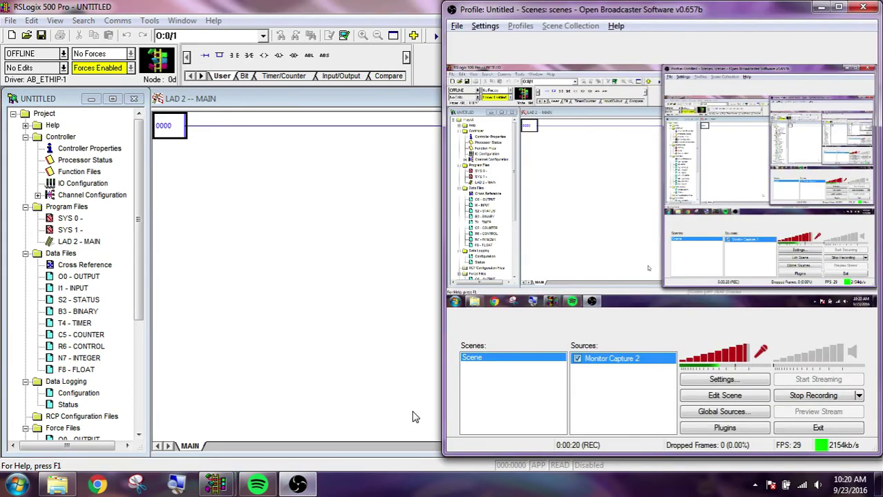
click(415, 416)
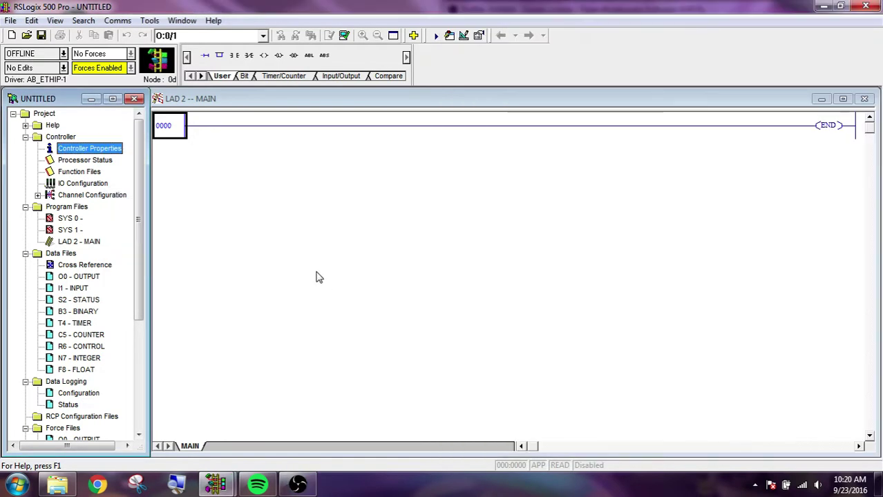
Review the descriptions of input bits I:0/0 through I:0/14 in the I1 input data file
double_click(80, 291)
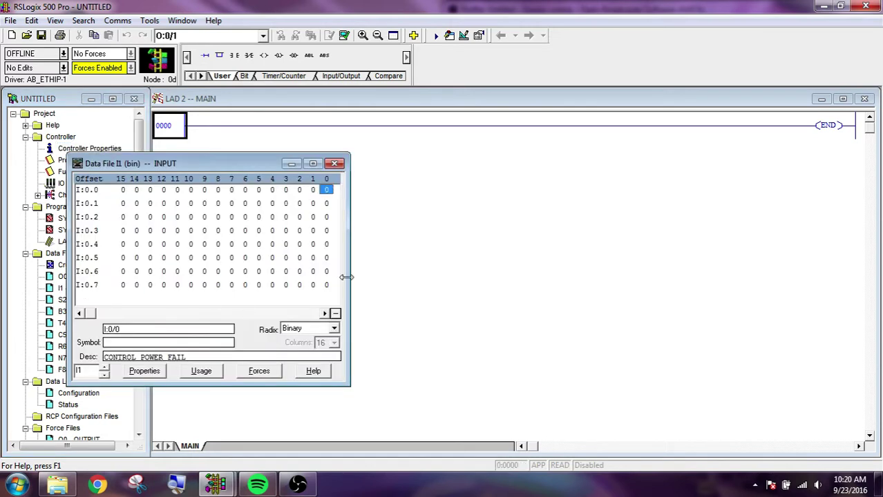
click(312, 190)
click(273, 190)
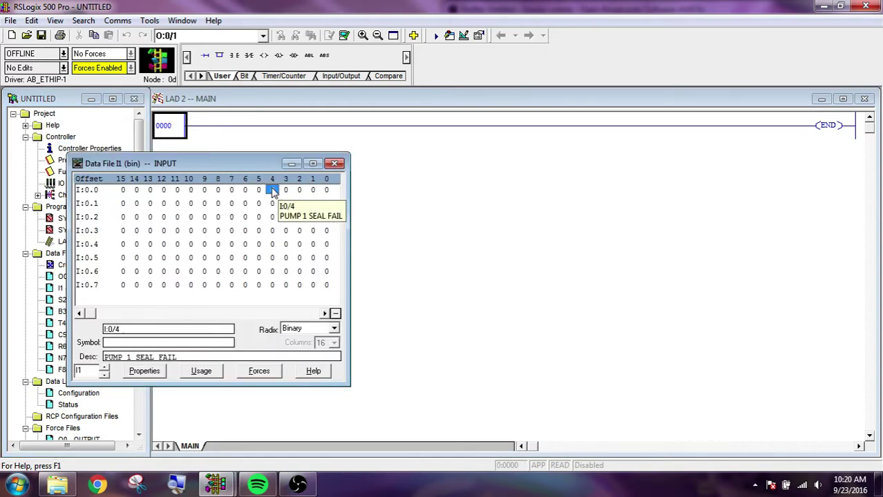
click(244, 190)
click(231, 190)
click(204, 190)
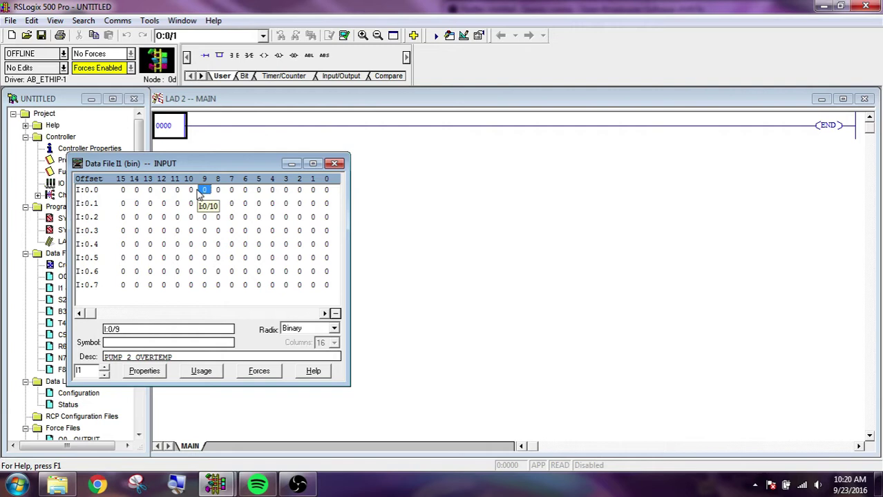
click(175, 190)
click(150, 190)
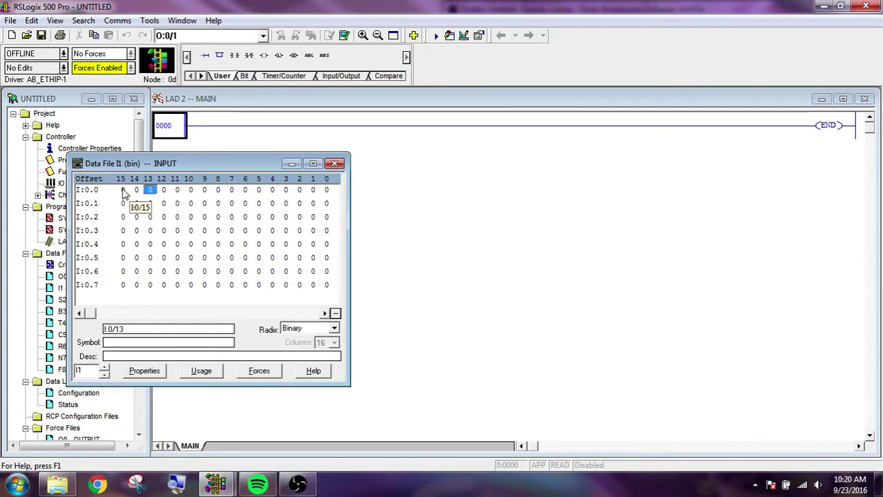
click(197, 357)
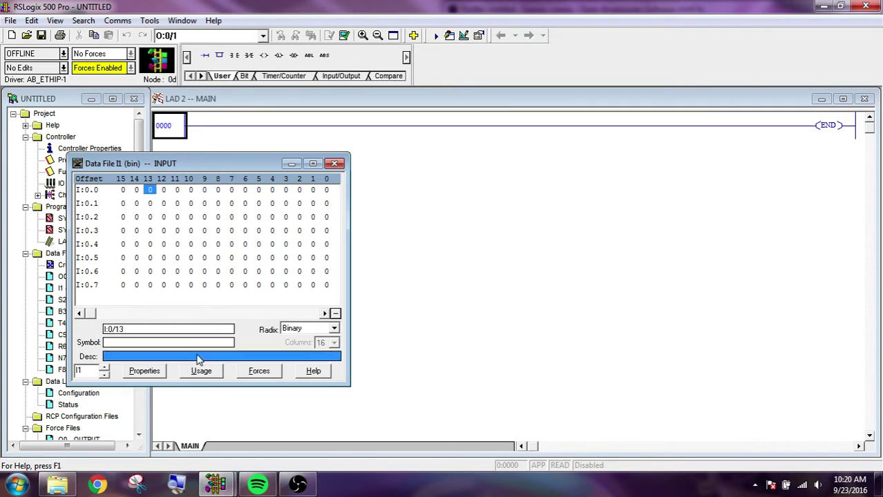
click(137, 190)
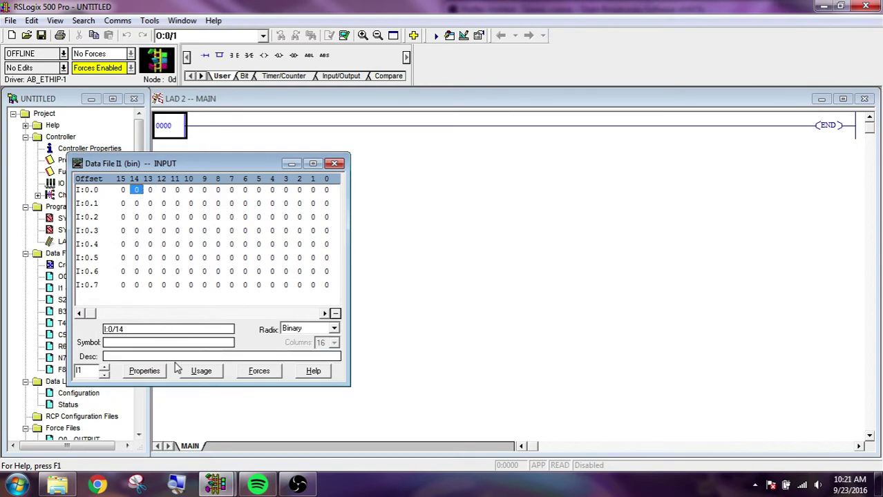
click(326, 190)
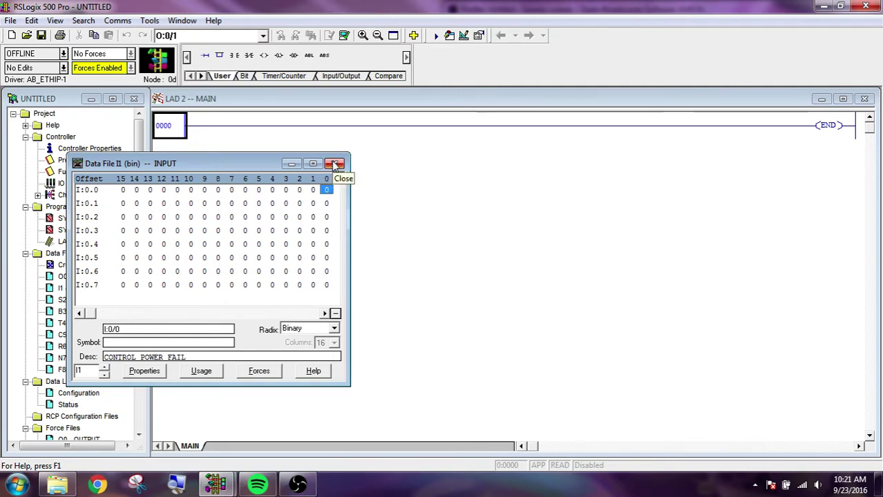
click(335, 164)
Give output bit O:0/0 in the O0 data file the description PUMP 1 REQUIRED
click(90, 278)
double_click(91, 278)
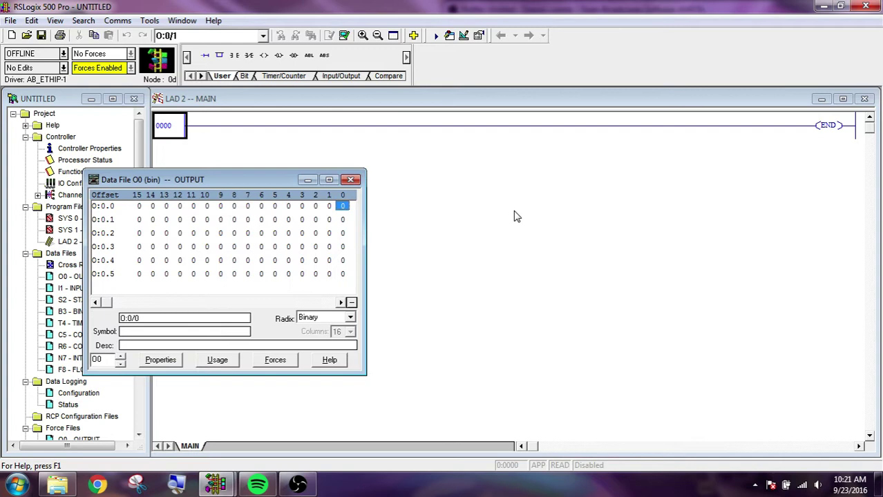
click(291, 346)
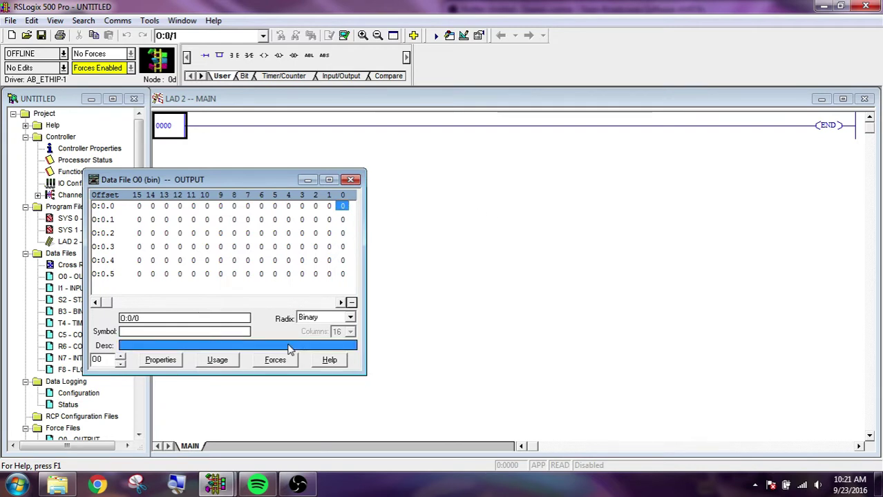
double_click(290, 346)
text(PUMP)
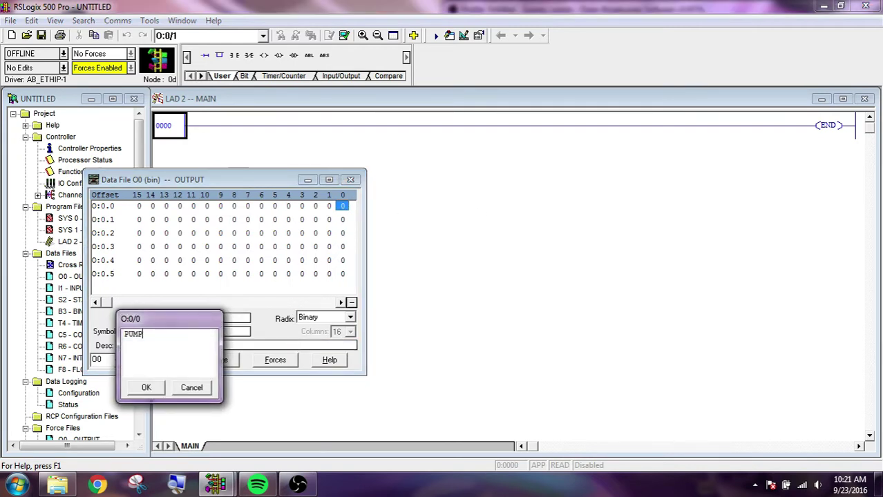
text( 1 REQUIRED)
key(Return)
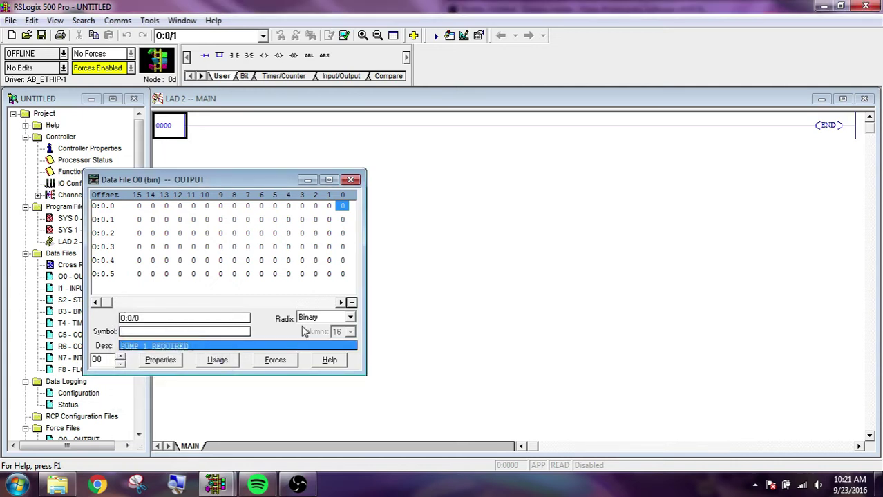
click(351, 180)
Start Save As and name the project '227113A - SHELL LAKE LS'
click(343, 187)
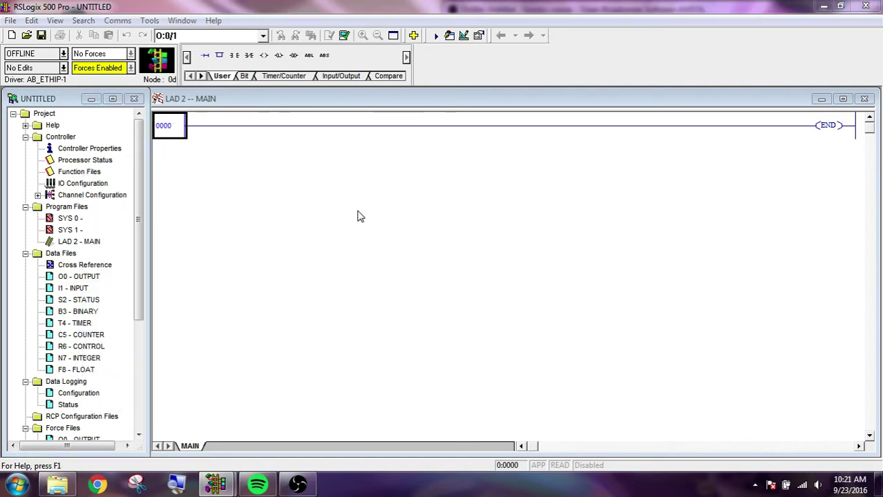
key(ctrl+s)
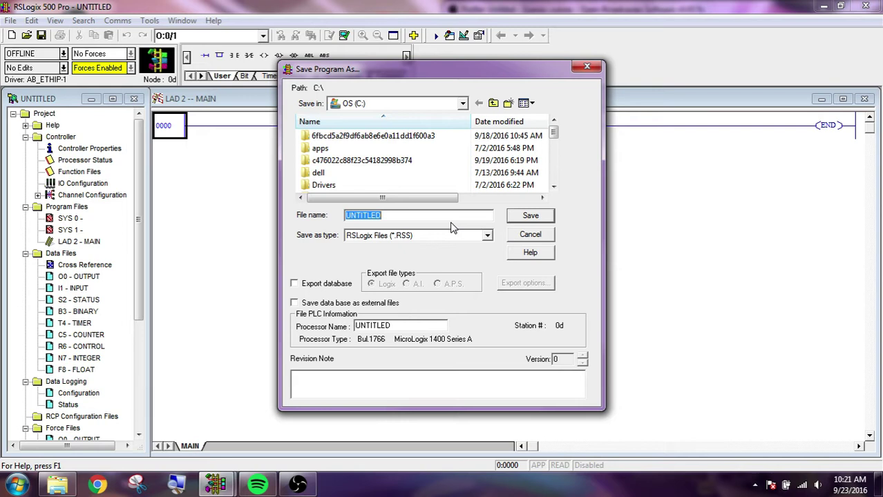
text(227113A - SHELL LA)
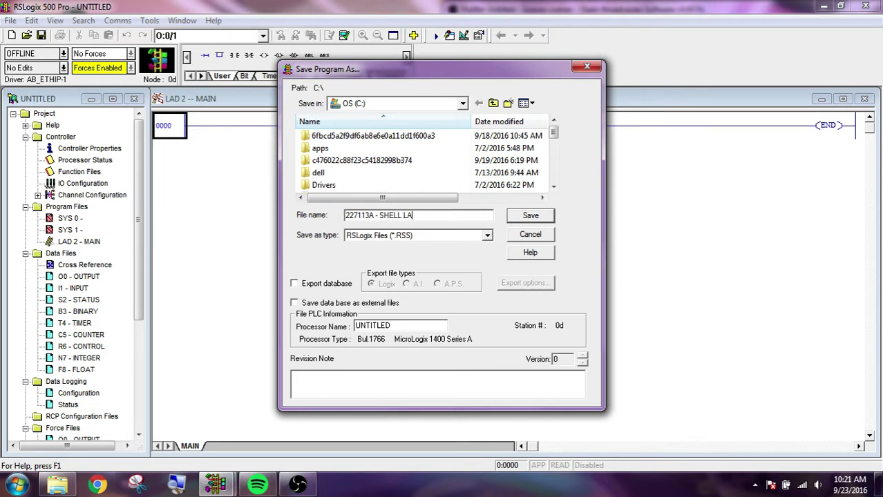
text(KE LI)
Set the save location to Desktop > Jobs > 0027113A - Shell Lake
click(407, 104)
click(404, 119)
click(368, 165)
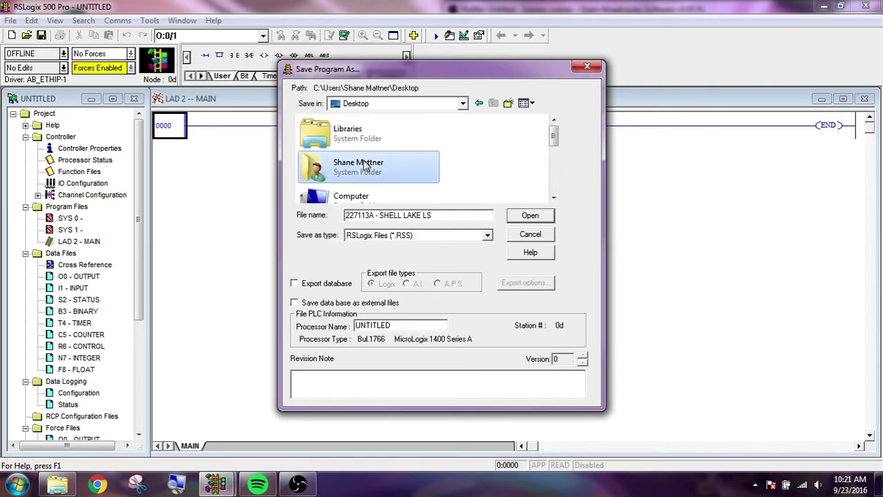
scroll(368, 165, down, 1)
scroll(368, 162, up, 1)
scroll(370, 160, down, 3)
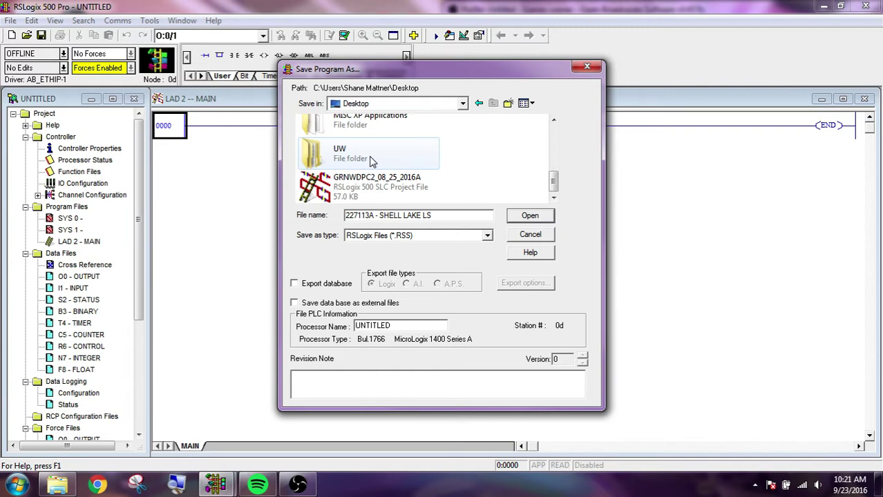
scroll(375, 151, up, 1)
double_click(374, 151)
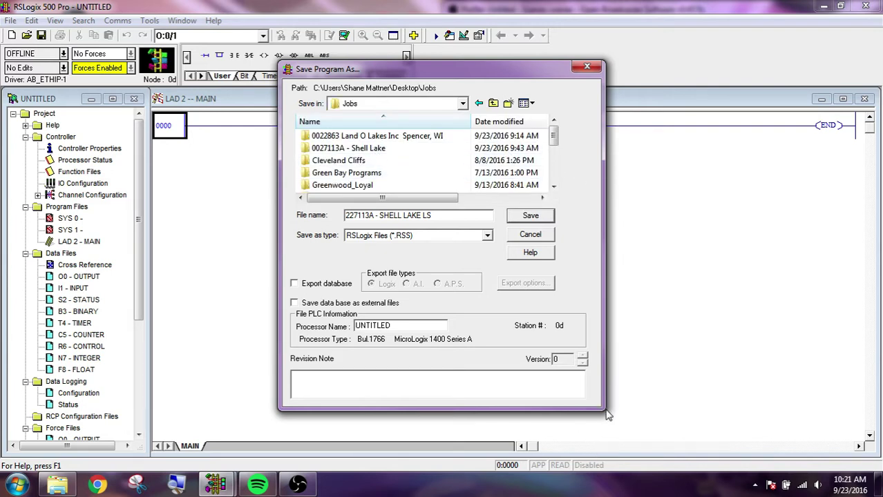
scroll(559, 156, down, 1)
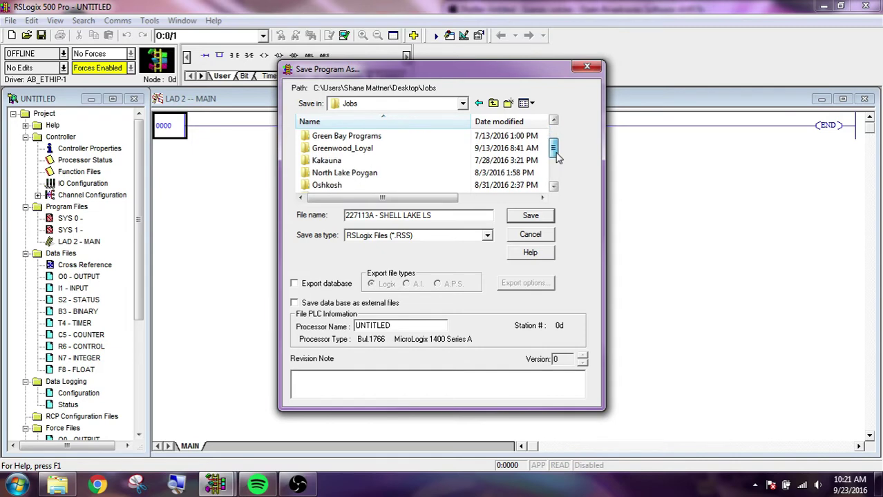
scroll(559, 157, up, 1)
double_click(408, 149)
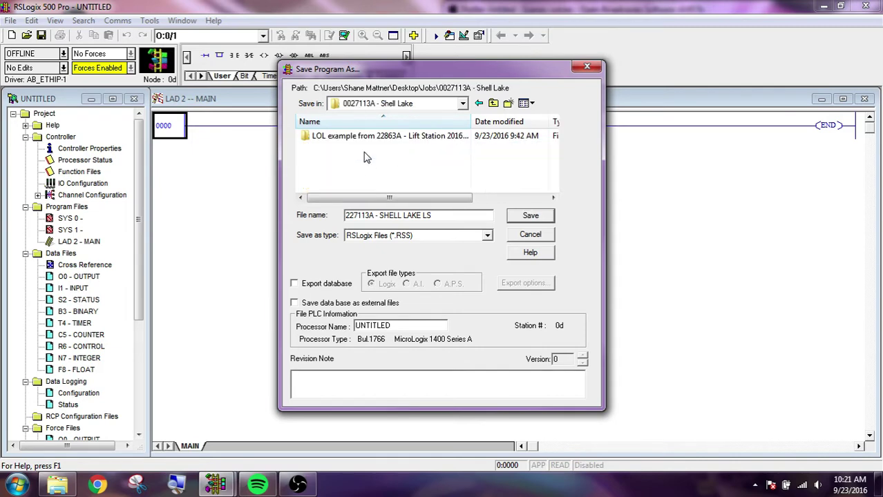
Save the project in the Shell Lake folder and choose RSLogix 500 format for ASCII export
click(531, 216)
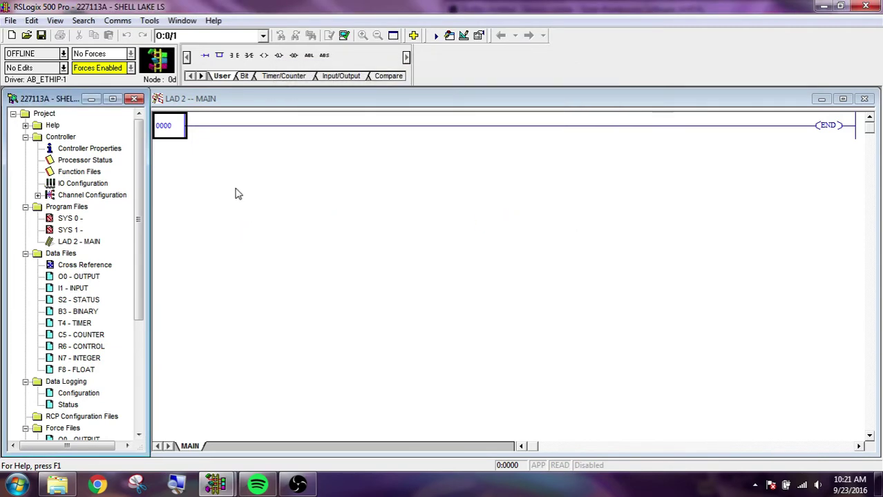
click(149, 21)
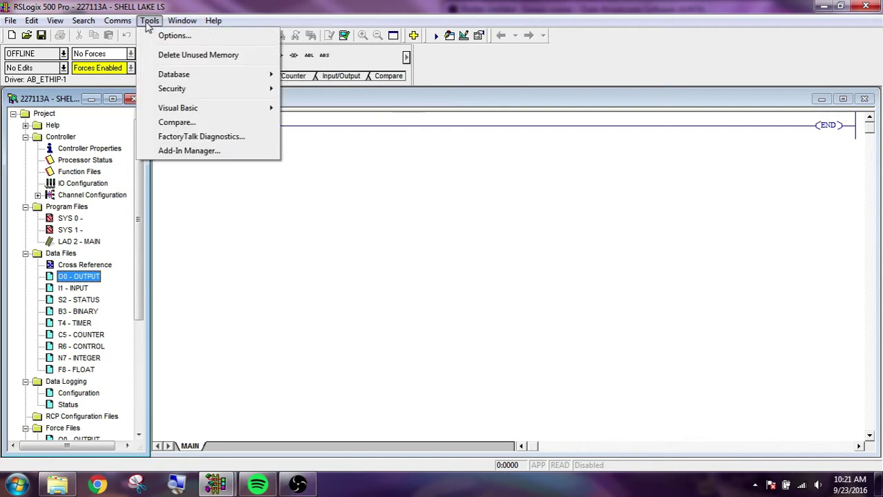
mouse_move(270, 78)
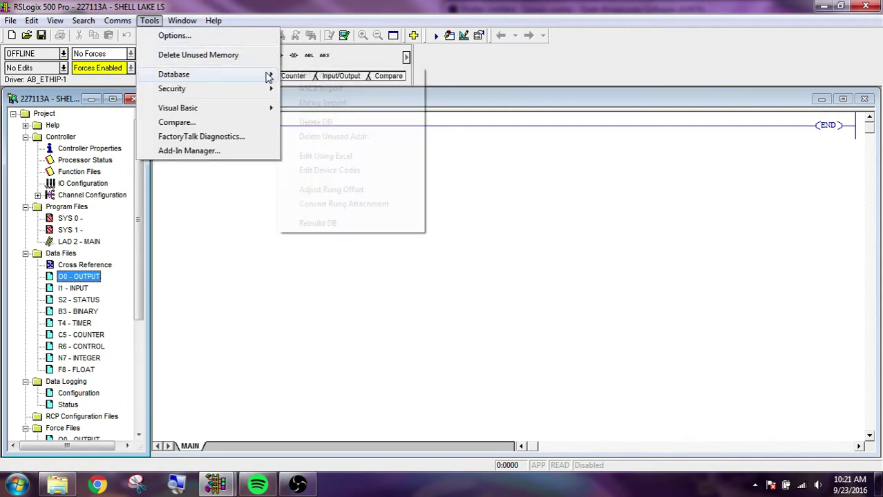
click(298, 80)
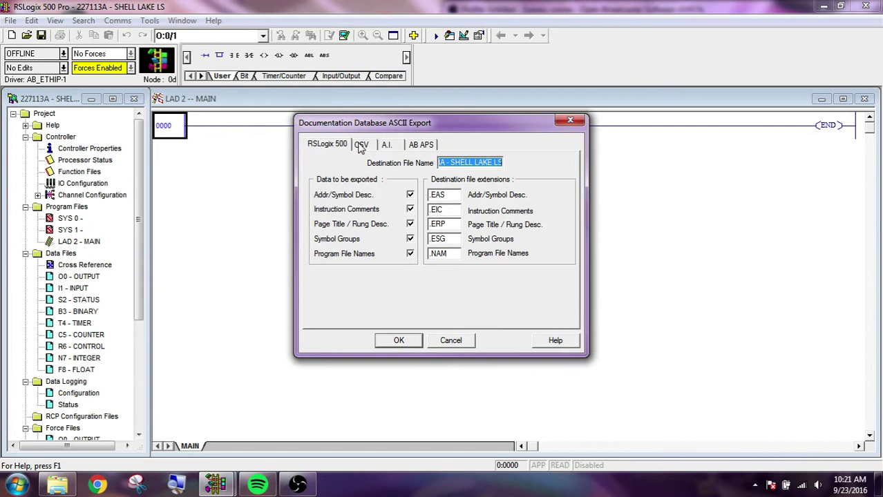
click(361, 145)
click(387, 145)
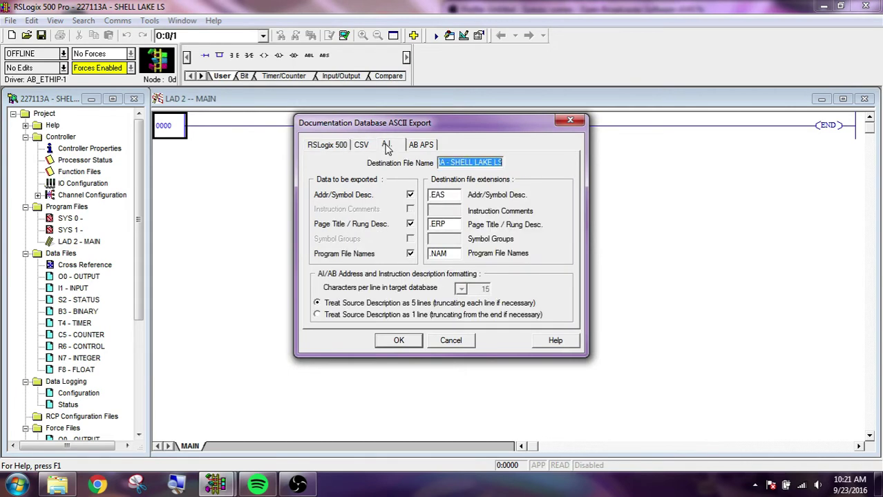
click(332, 146)
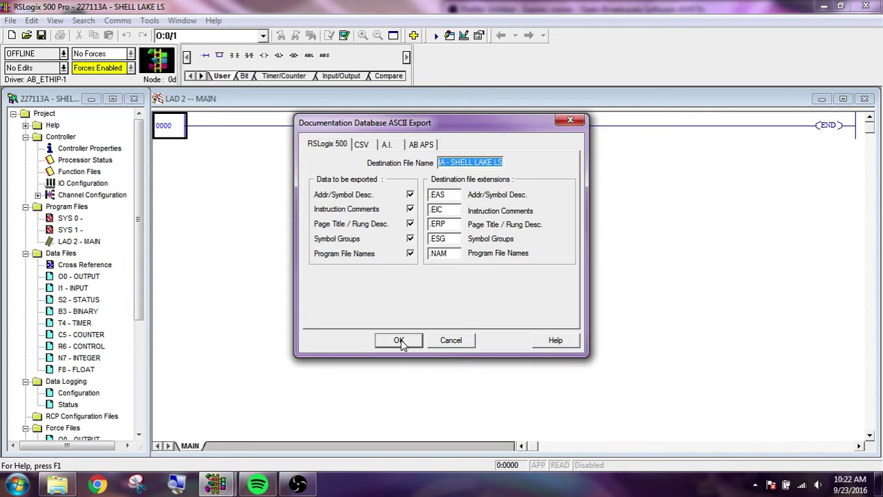
click(478, 161)
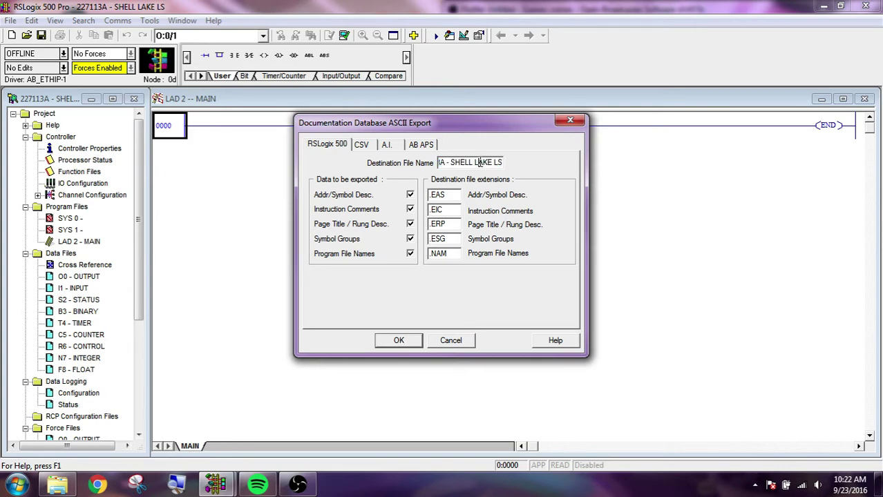
Export the documentation database to the Desktop and dismiss the export results
click(397, 340)
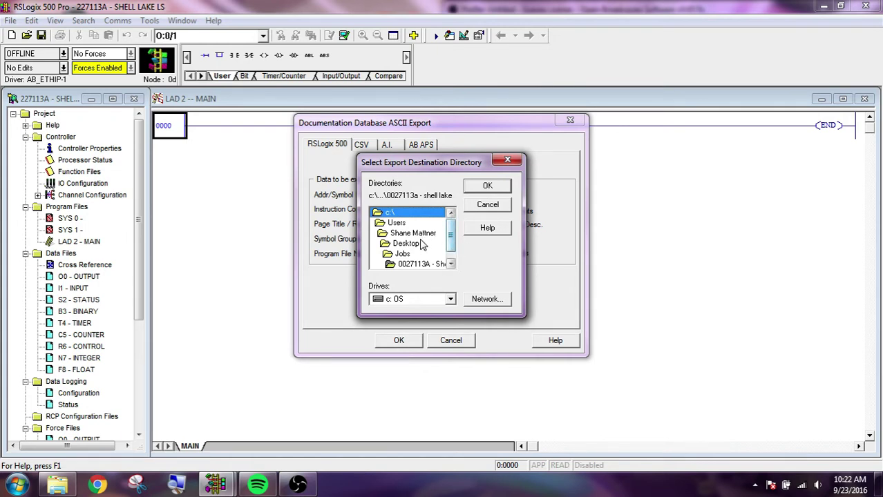
scroll(446, 247, down, 1)
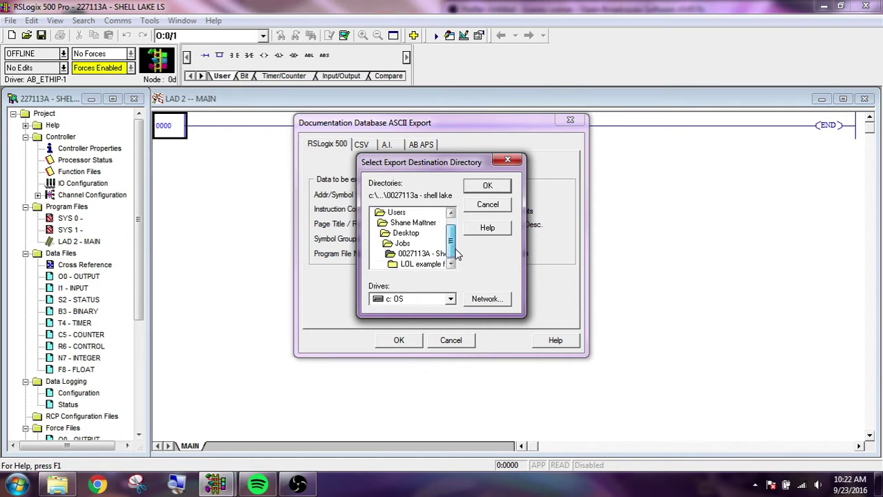
click(418, 234)
click(487, 185)
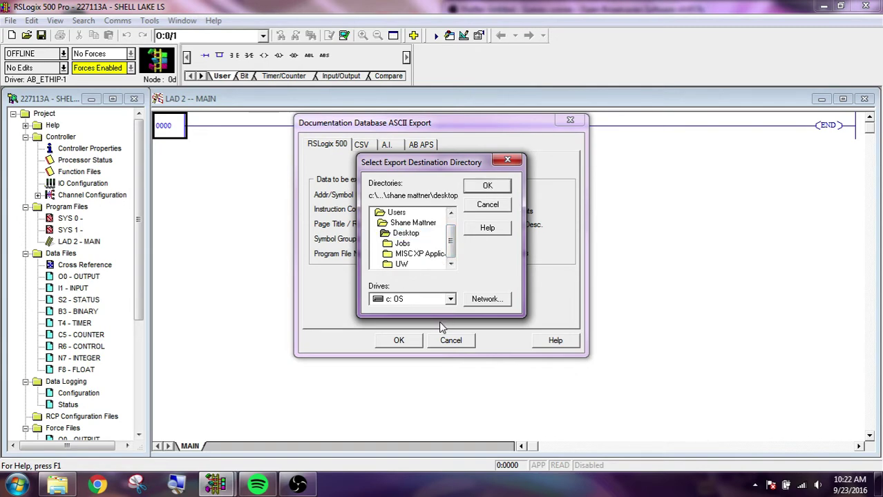
click(489, 187)
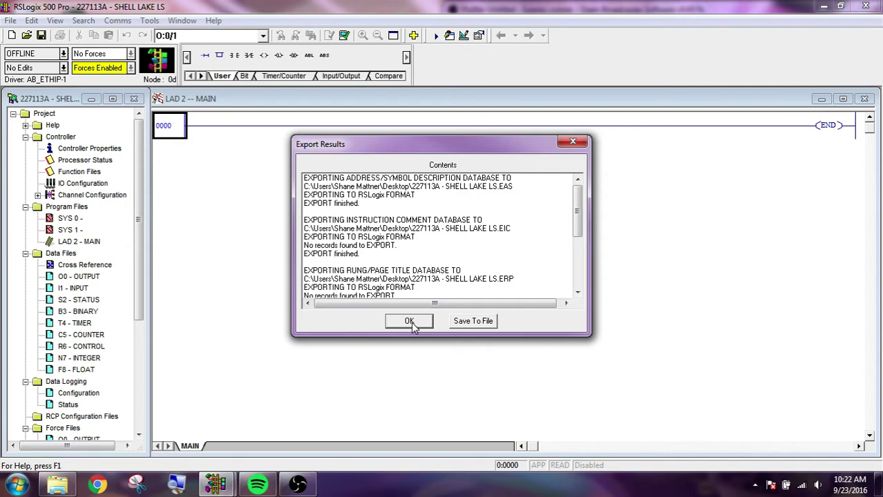
click(411, 322)
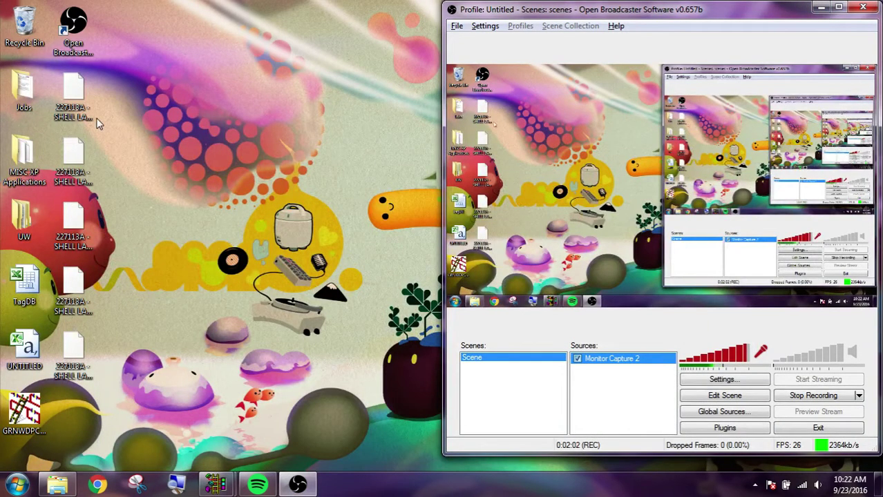
Select the five exported 227113A files on the desktop and move them to the Recycle Bin
drag(97, 123, 78, 346)
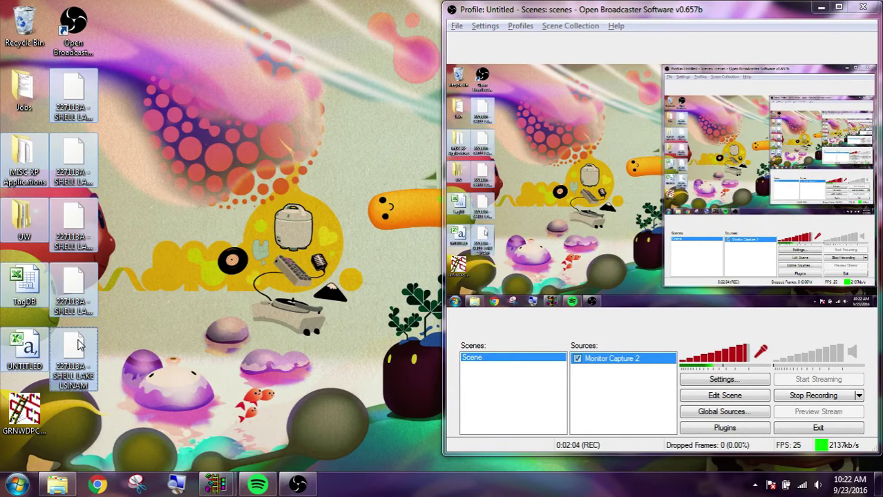
drag(97, 73, 51, 345)
key(Delete)
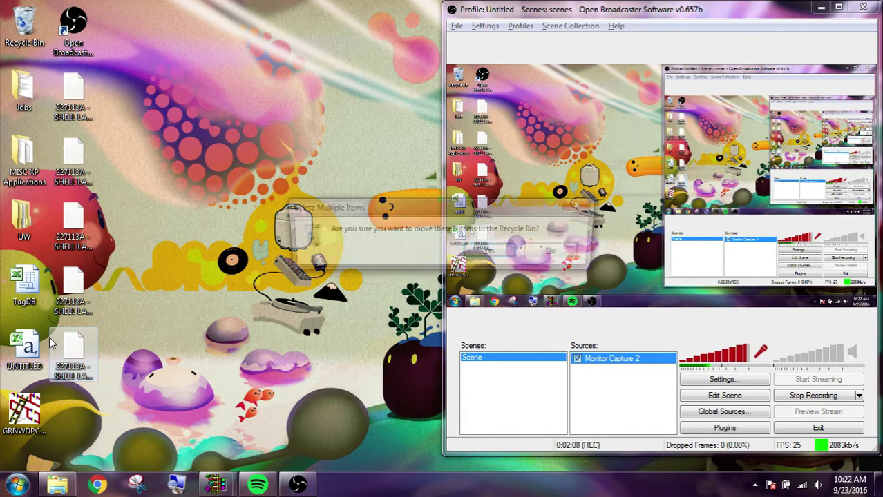
key(Return)
Export the documentation database as CSV to the Desktop and dismiss the results report
mouse_move(214, 486)
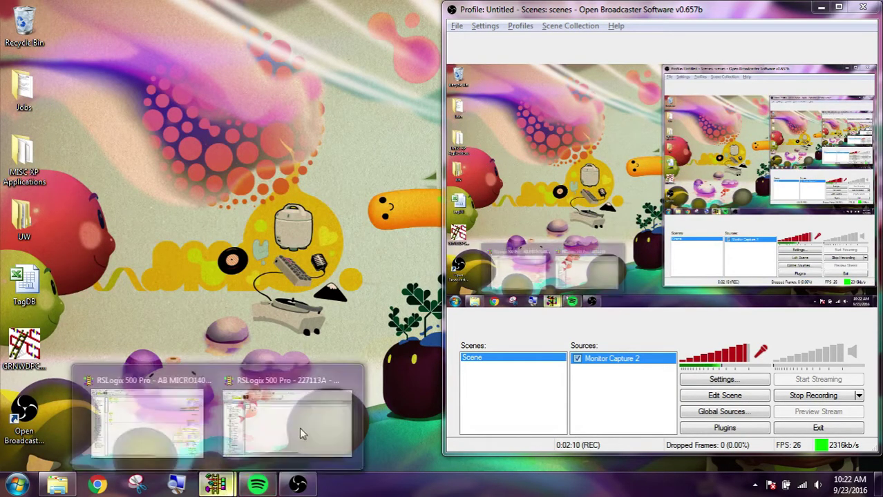
click(284, 414)
click(182, 20)
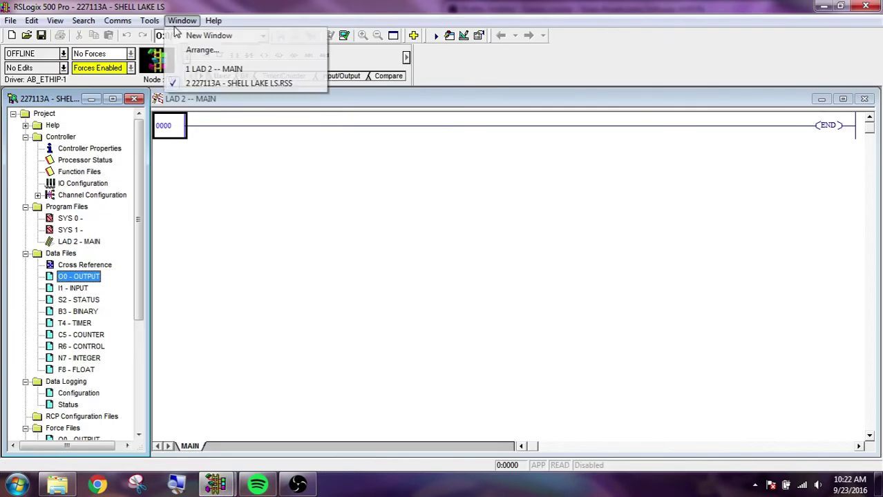
mouse_move(149, 20)
mouse_move(217, 78)
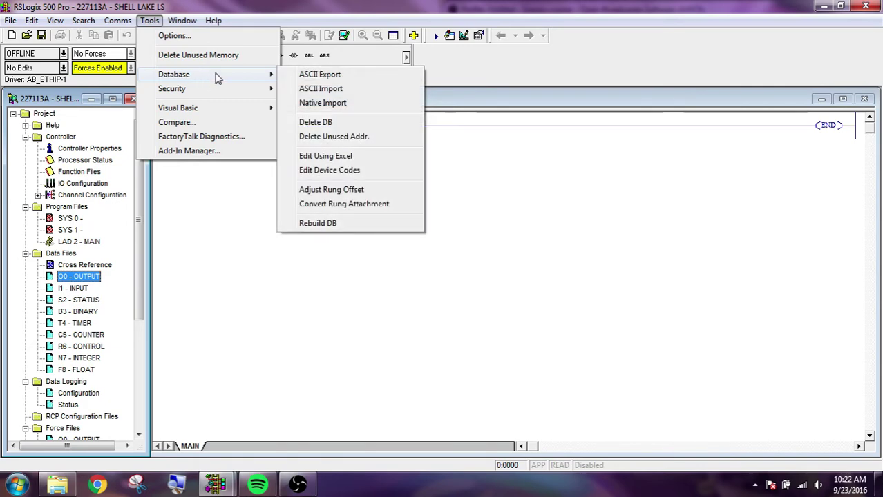
click(345, 75)
click(386, 145)
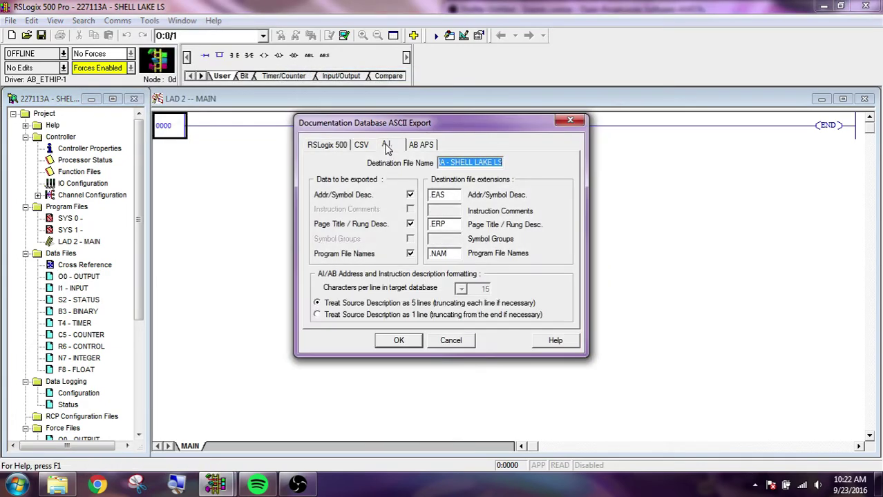
click(360, 146)
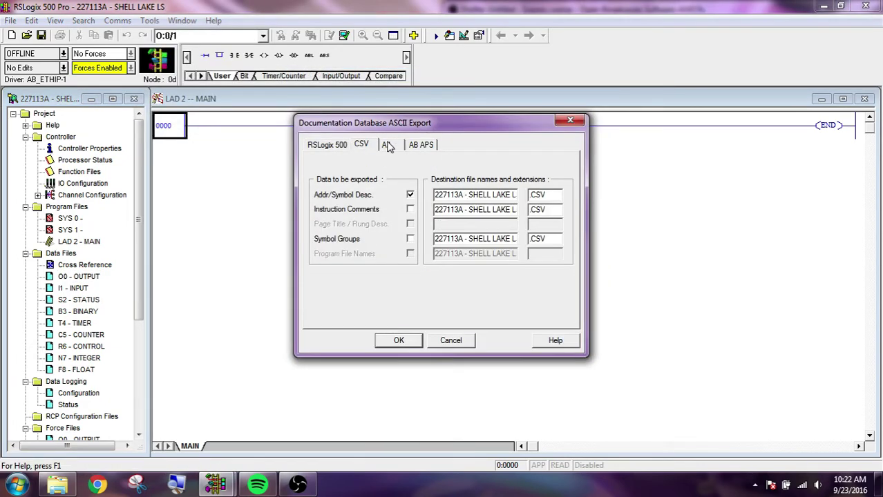
click(404, 342)
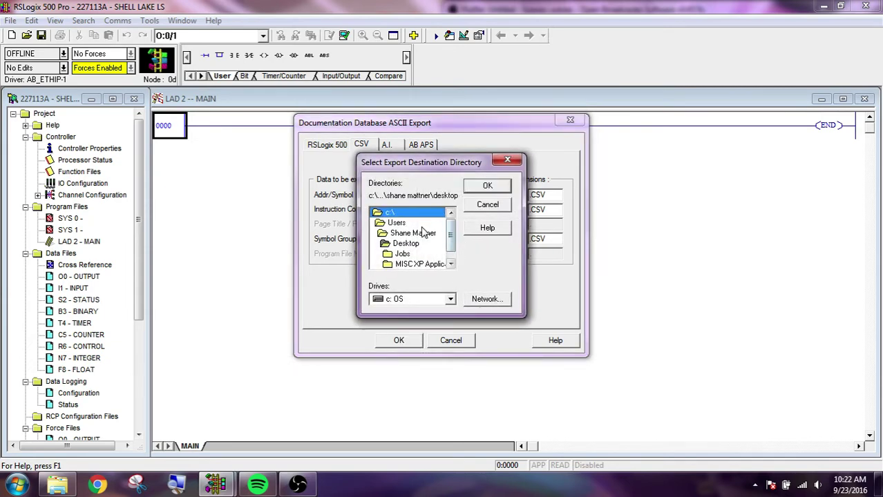
click(412, 245)
click(487, 186)
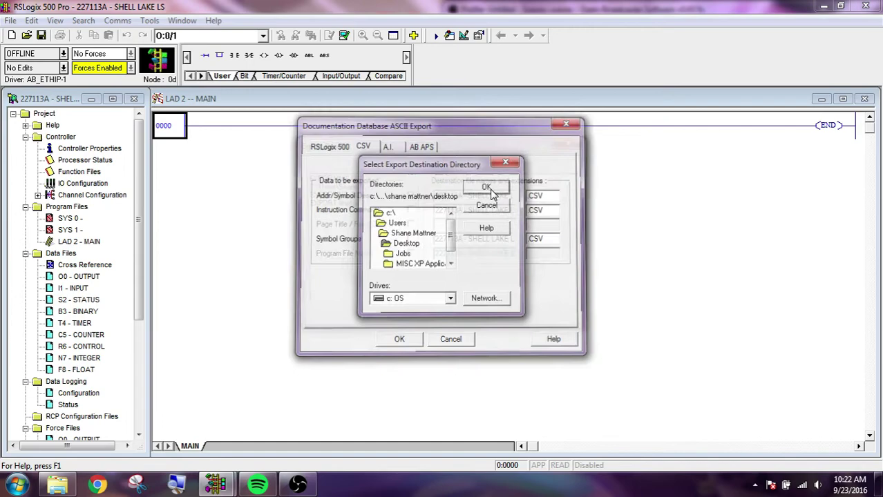
click(409, 321)
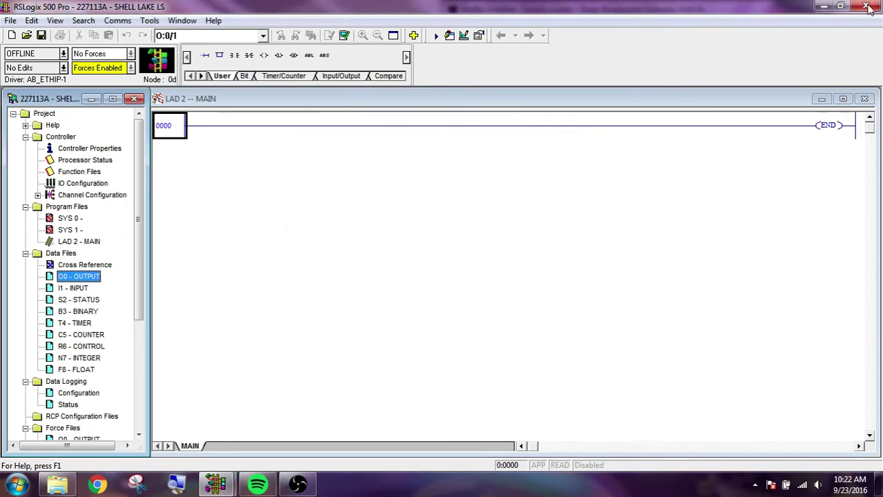
Open the 227113A SHELL LAKE LS CSV from the desktop in Excel
click(824, 6)
click(819, 6)
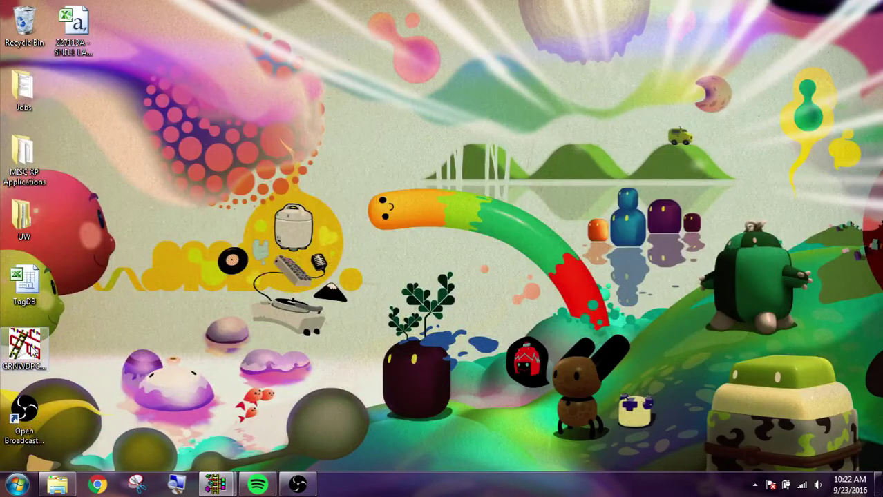
click(84, 34)
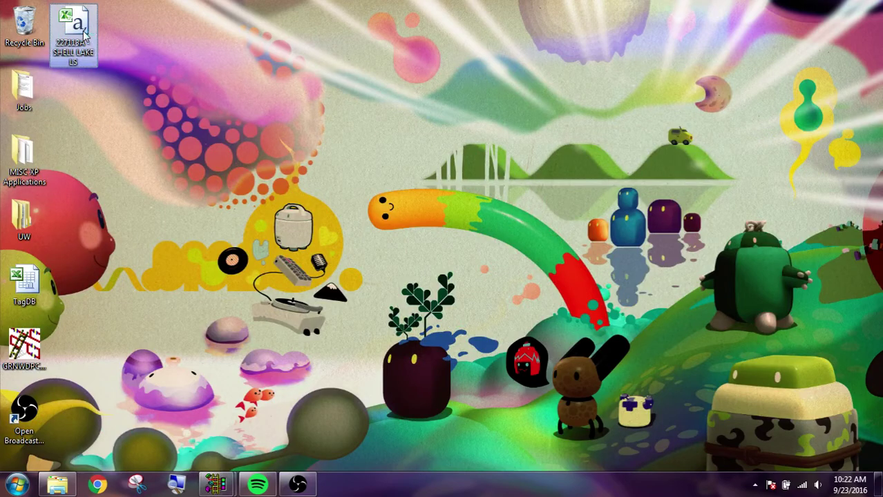
double_click(85, 35)
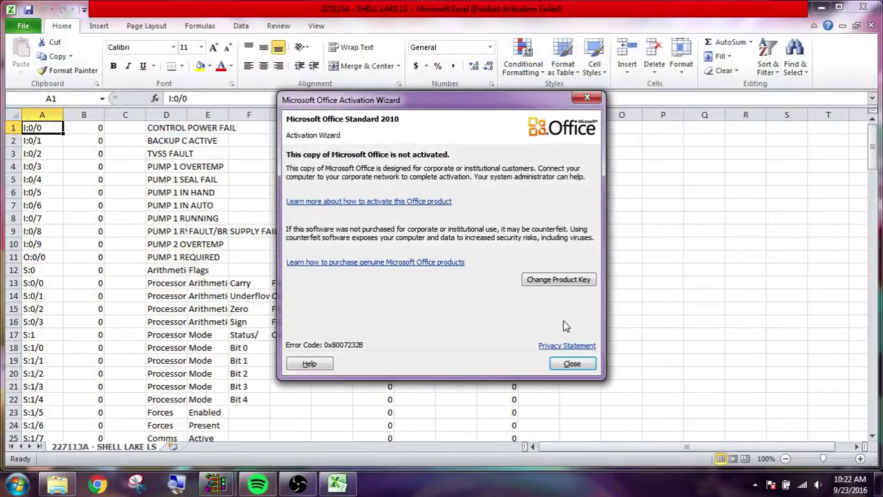
Dismiss the Office activation notice and widen column D so full descriptions show
click(572, 364)
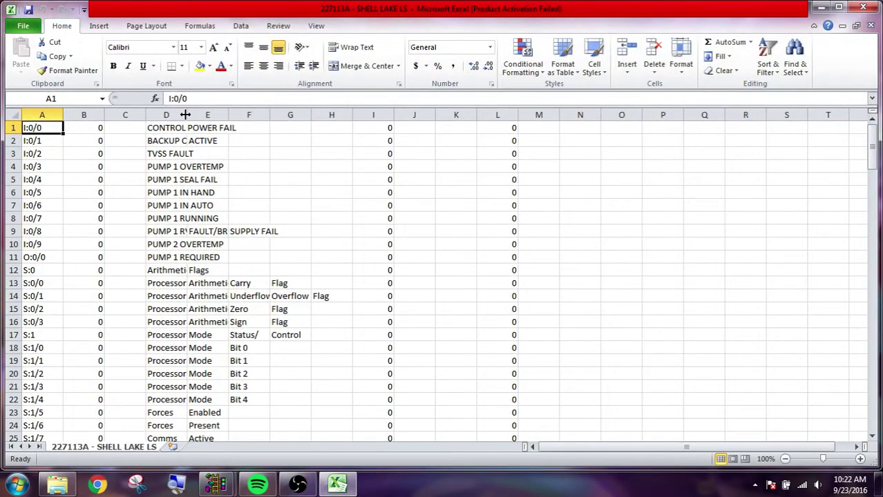
drag(186, 115, 391, 121)
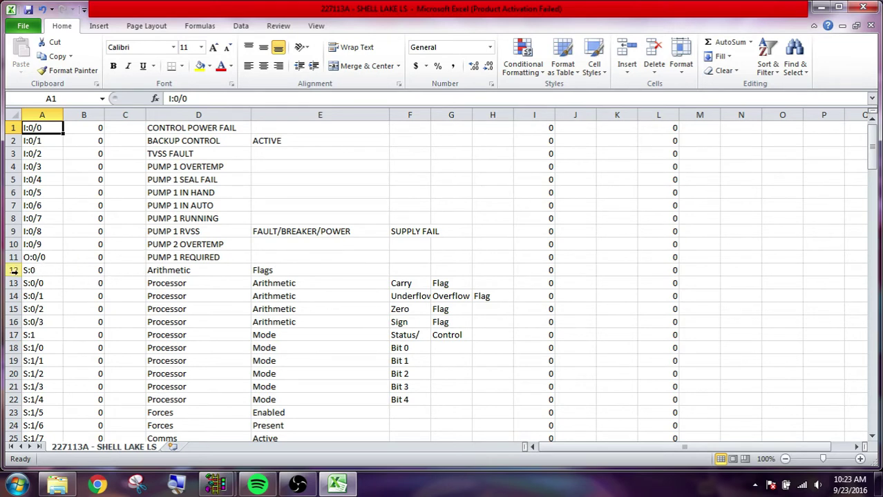
Add a blank worksheet and insert its copied blank rows 1–15 at row 11 of the data sheet
click(173, 447)
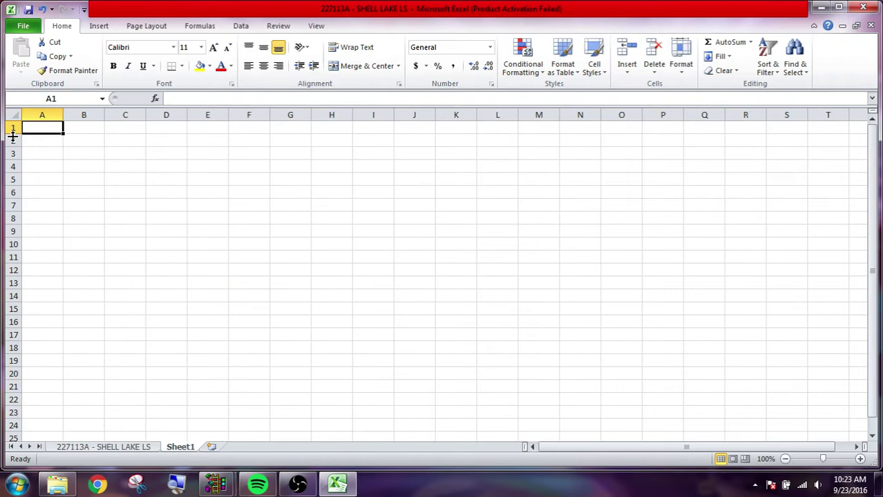
drag(11, 128, 11, 309)
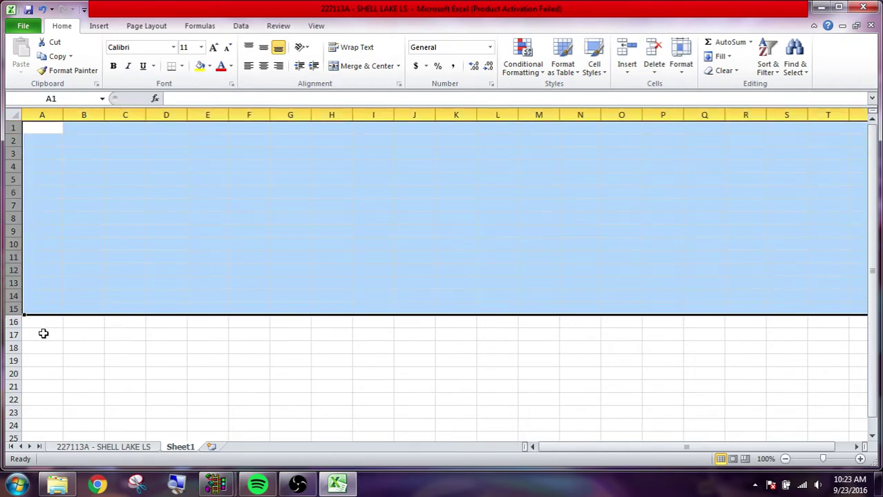
key(ctrl+c)
click(100, 447)
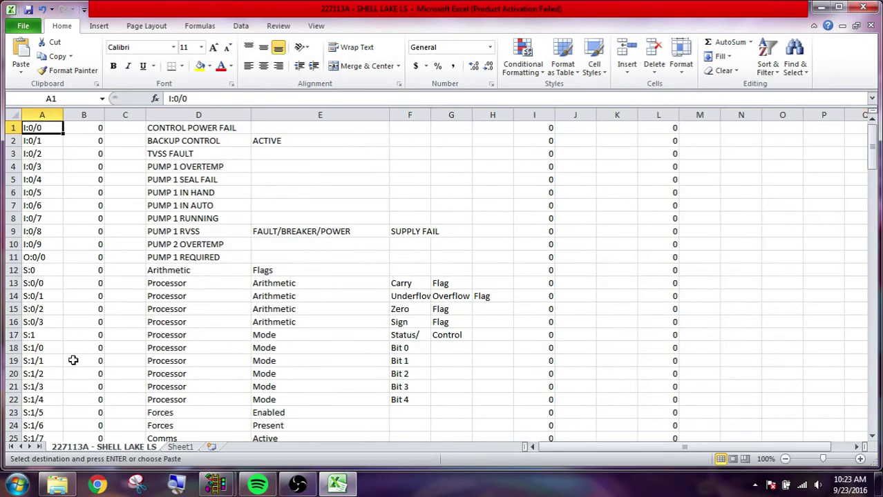
right_click(11, 257)
click(67, 340)
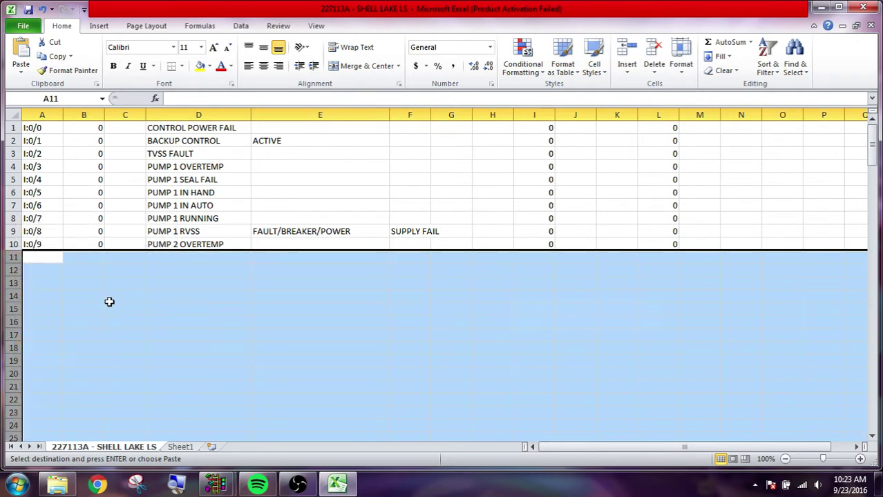
Extend the I:0 addresses in column A and the zeros in columns B and I–L down to row 20
click(55, 242)
drag(55, 219, 57, 385)
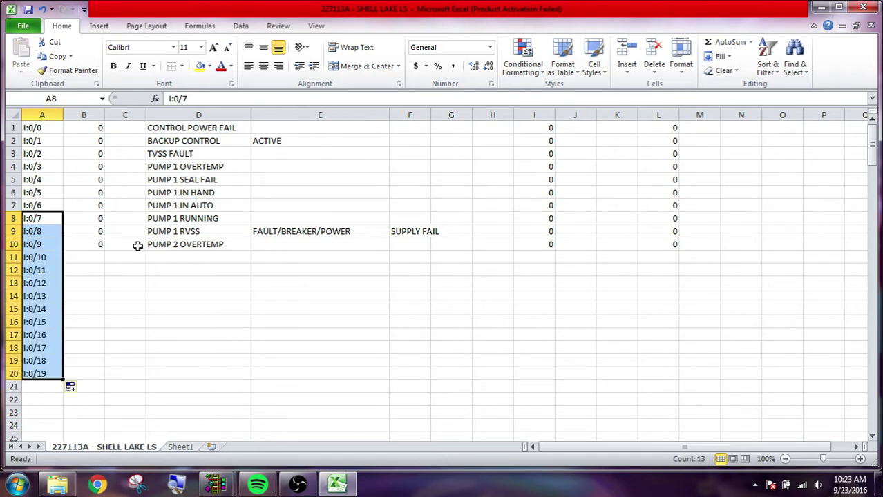
click(95, 242)
drag(101, 246, 100, 375)
drag(543, 242, 674, 381)
click(236, 257)
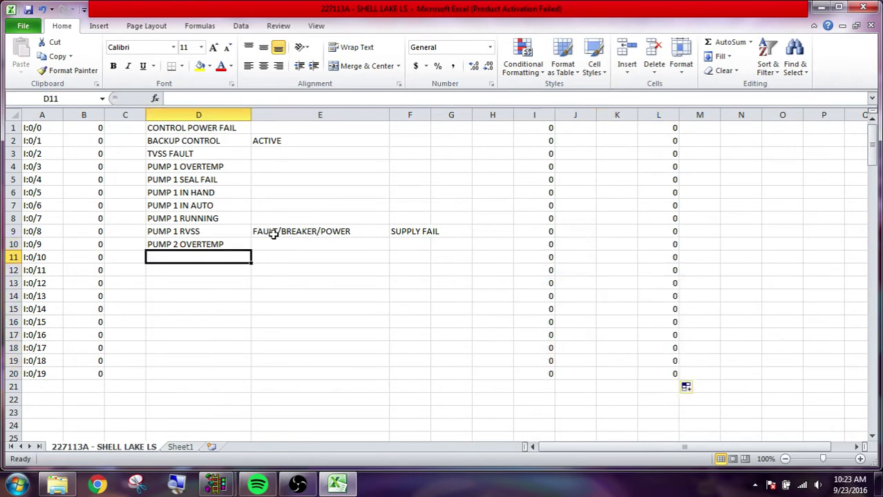
click(274, 235)
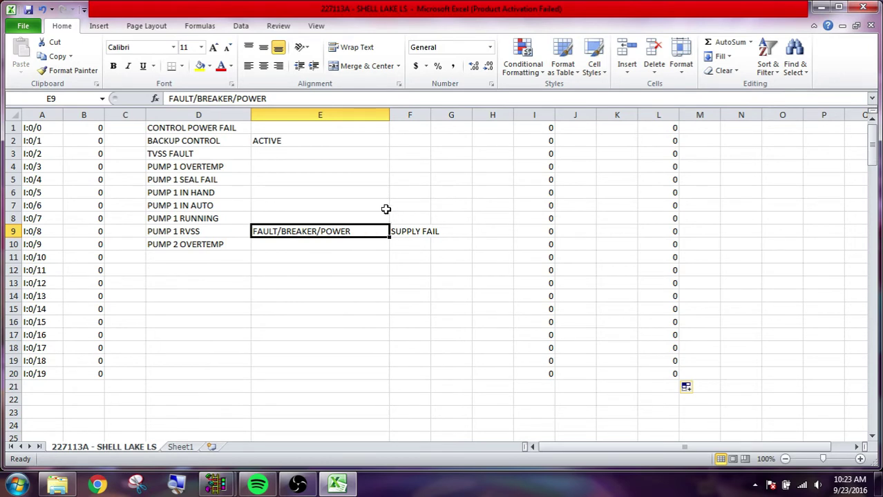
click(484, 230)
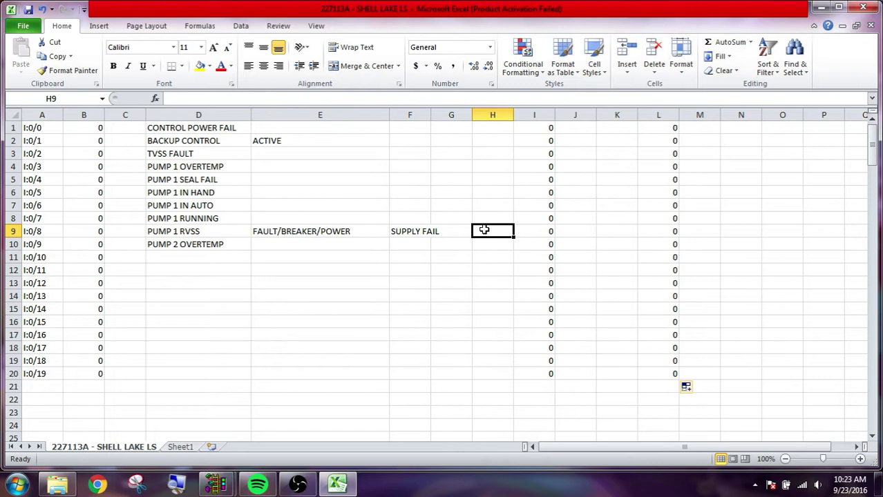
text(=LEN()
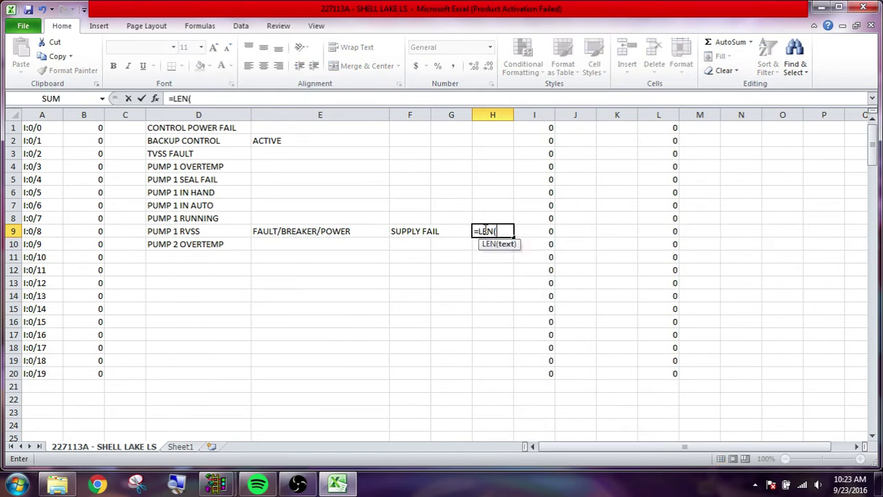
click(210, 233)
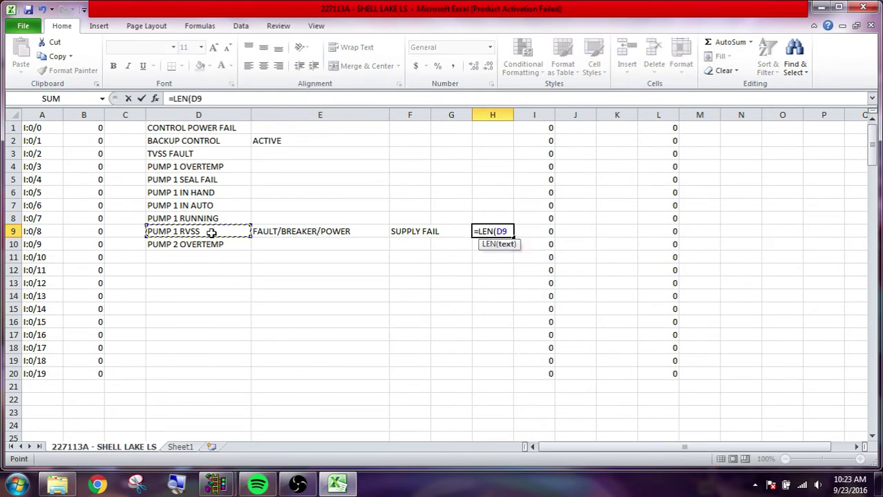
key(Return)
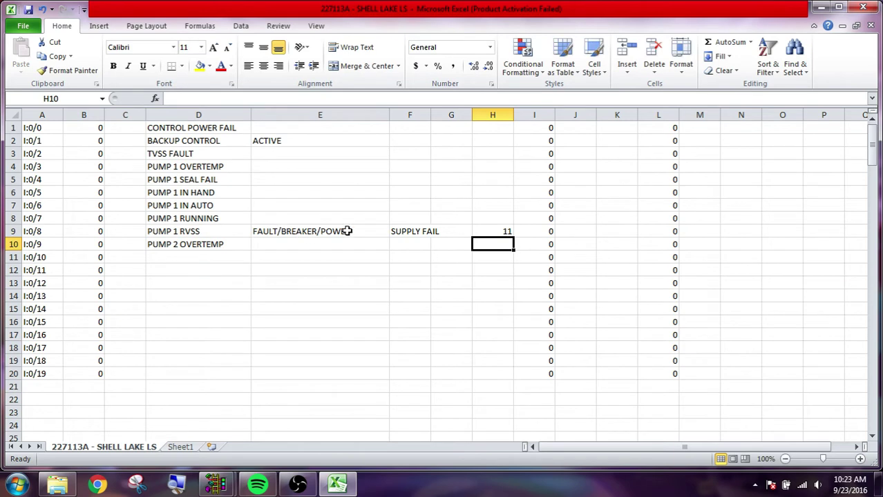
double_click(497, 235)
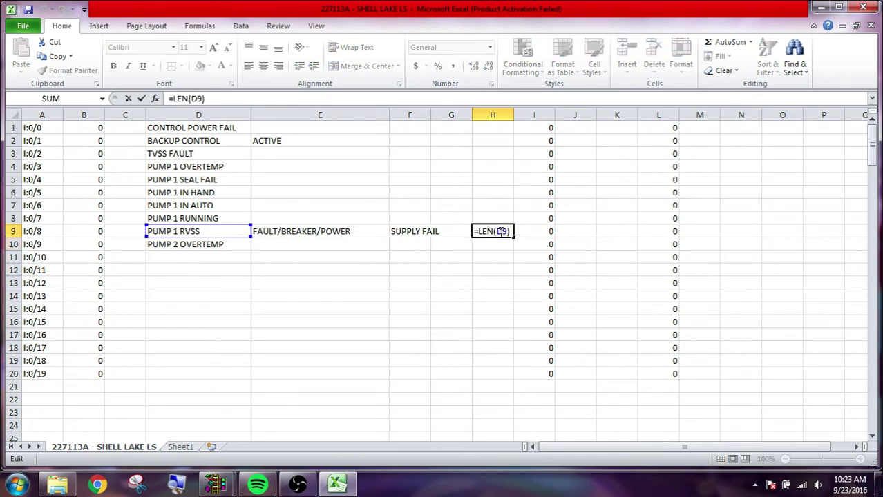
key(BackSpace)
key(BackSpace)
key(BackSpace)
key(BackSpace)
key(BackSpace)
key(BackSpace)
key(BackSpace)
key(BackSpace)
key(Return)
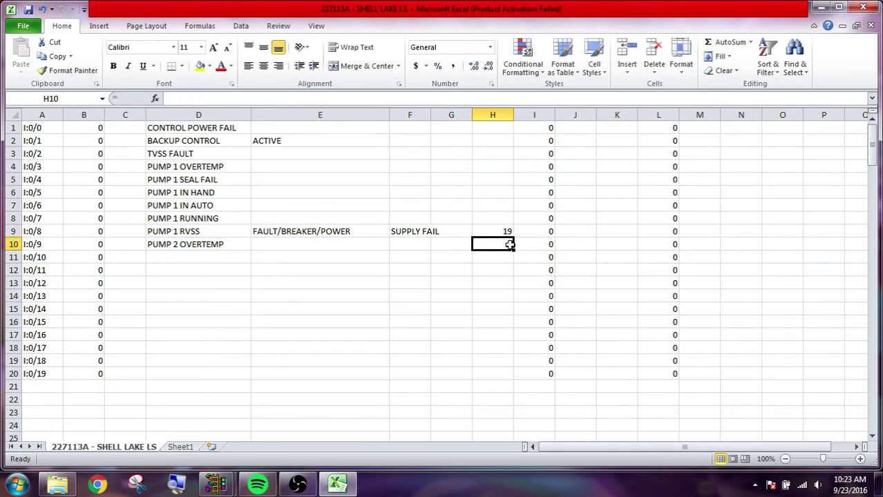
click(418, 229)
double_click(492, 234)
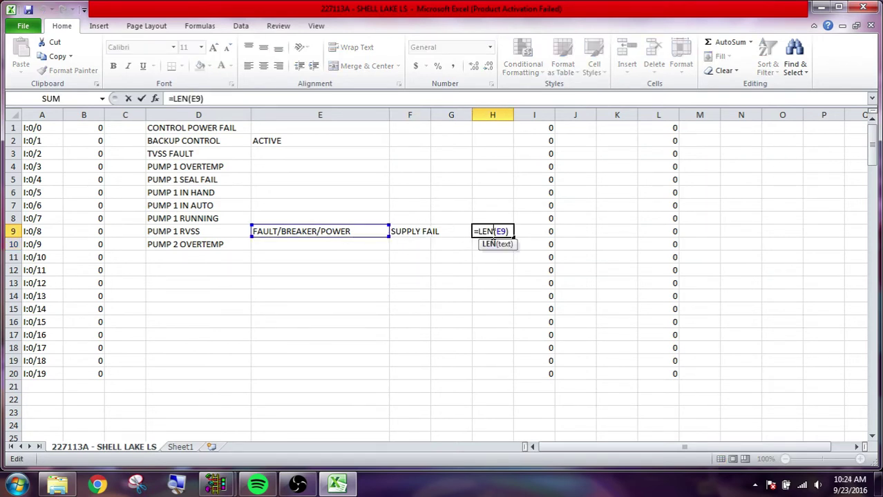
key(BackSpace)
key(BackSpace)
key(BackSpace)
text(F)
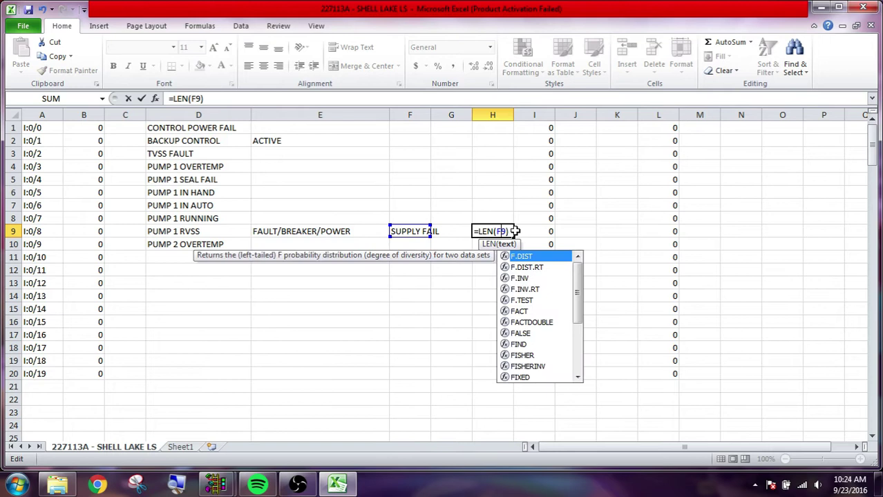
text(9))
key(Return)
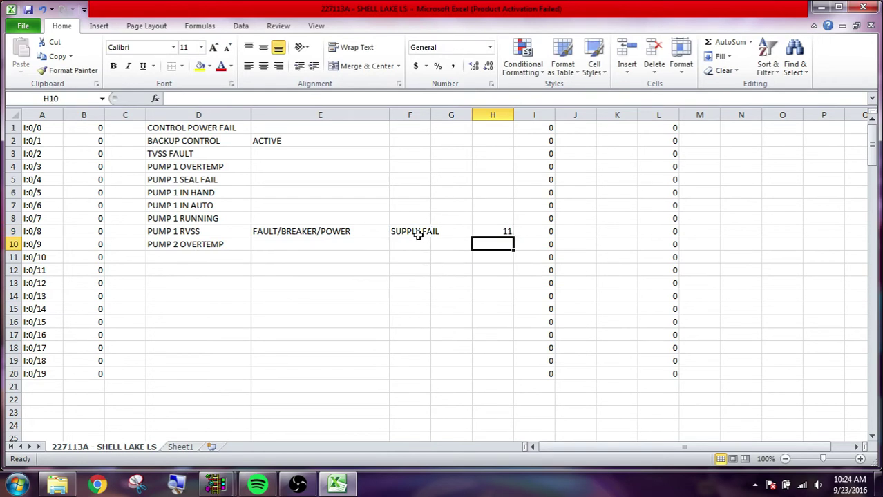
click(351, 233)
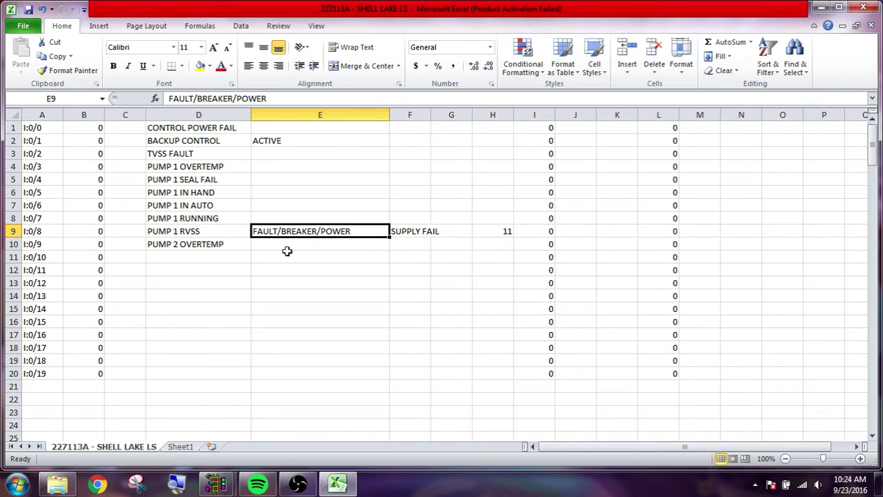
click(494, 233)
Clear the temporary length formula and enter PUMP 2 SEAL FAIL in the next description row
key(Delete)
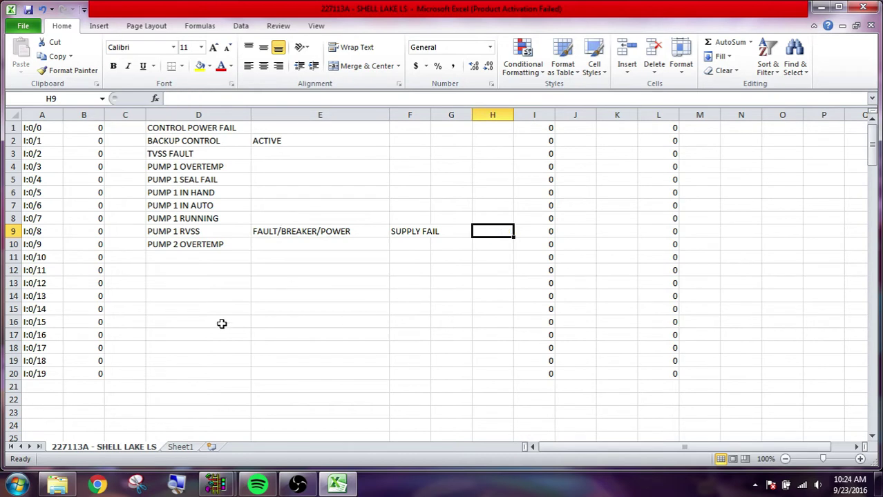
click(213, 257)
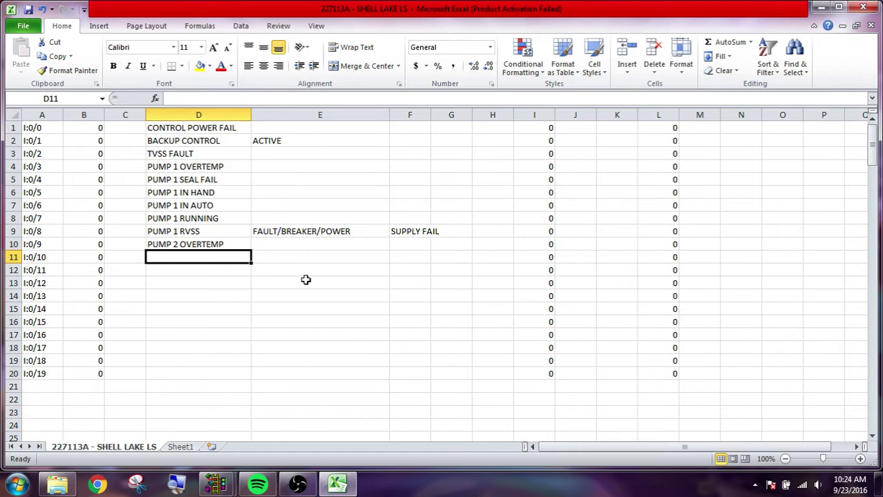
text(PUMP 2 )
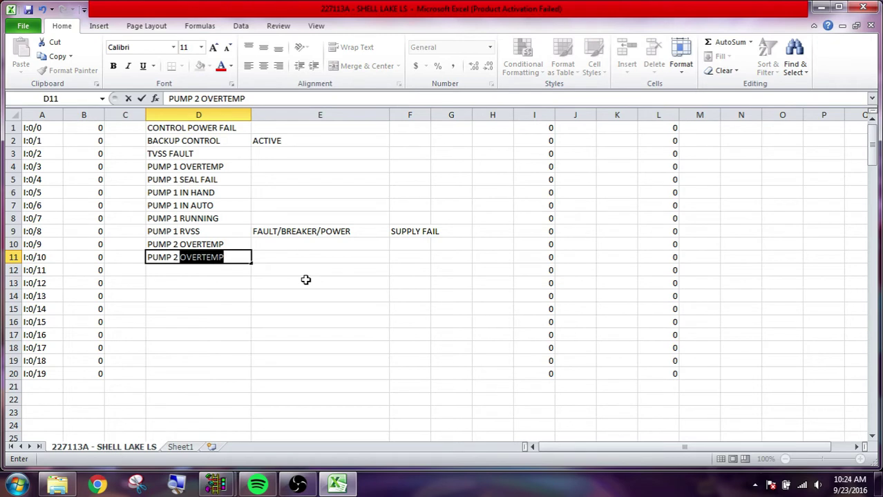
text(SEAL FAIL)
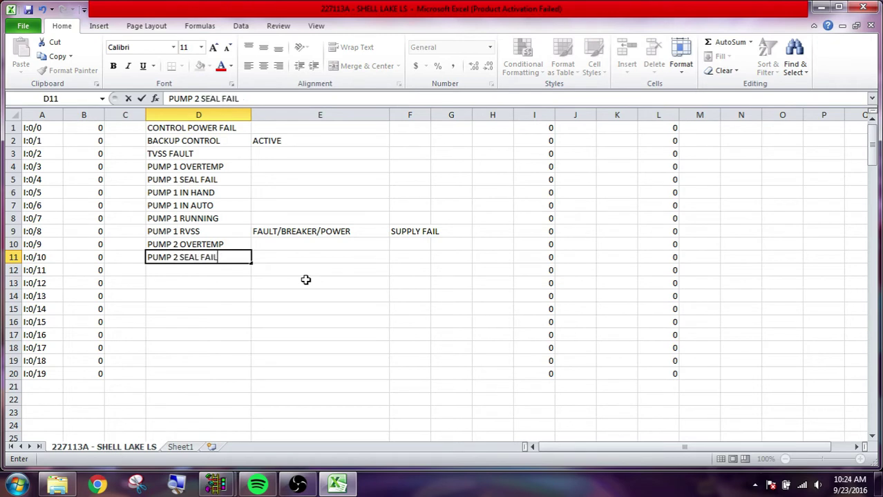
key(Return)
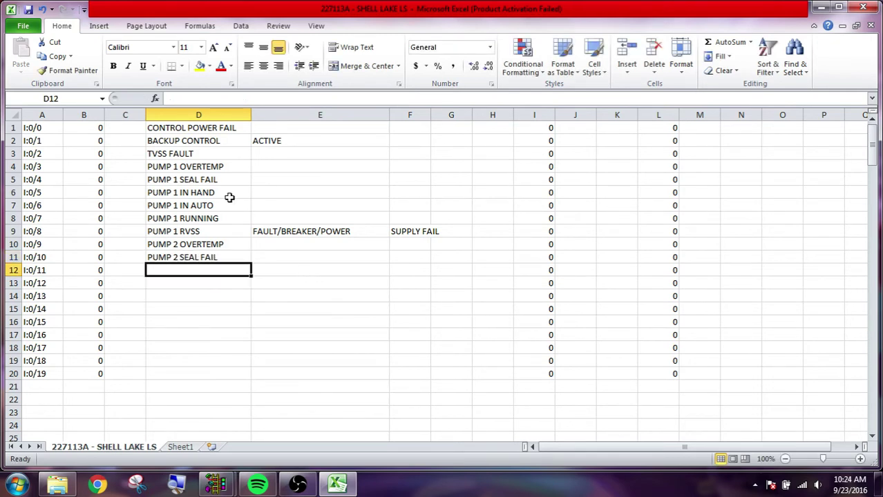
Copy Pump 1's seal fail through RVSS descriptions and paste them starting at D11
drag(216, 178, 400, 227)
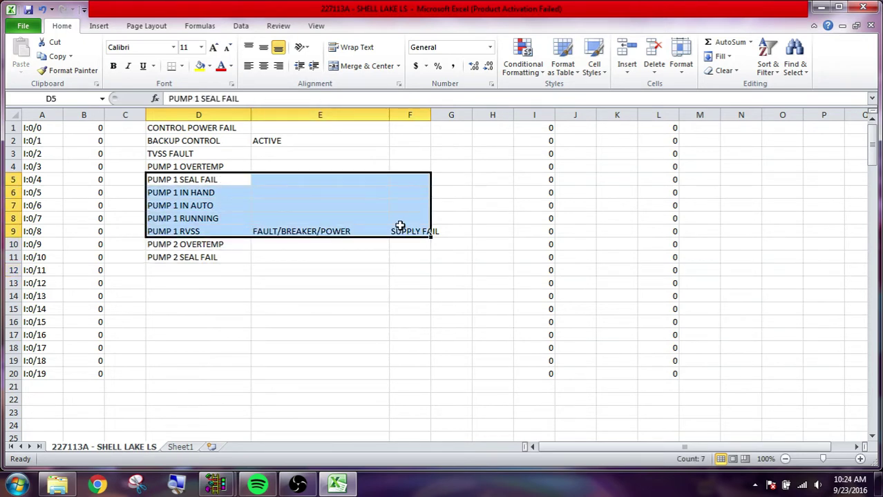
key(ctrl+c)
click(236, 270)
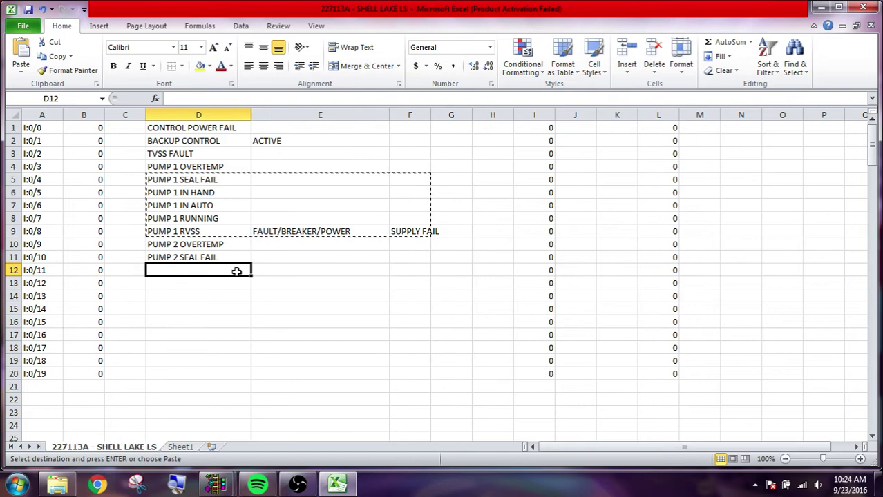
click(230, 257)
key(ctrl+v)
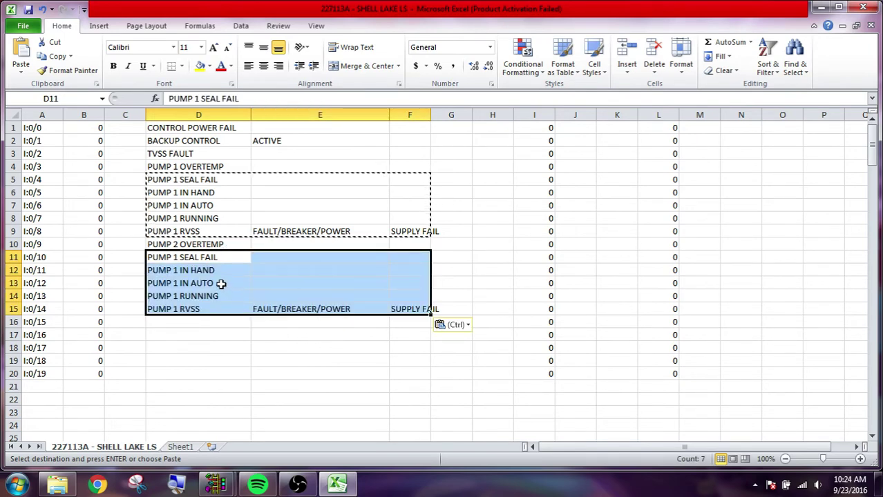
Replace every 1 with 2 so the pasted descriptions read PUMP 2
key(ctrl+f)
click(431, 267)
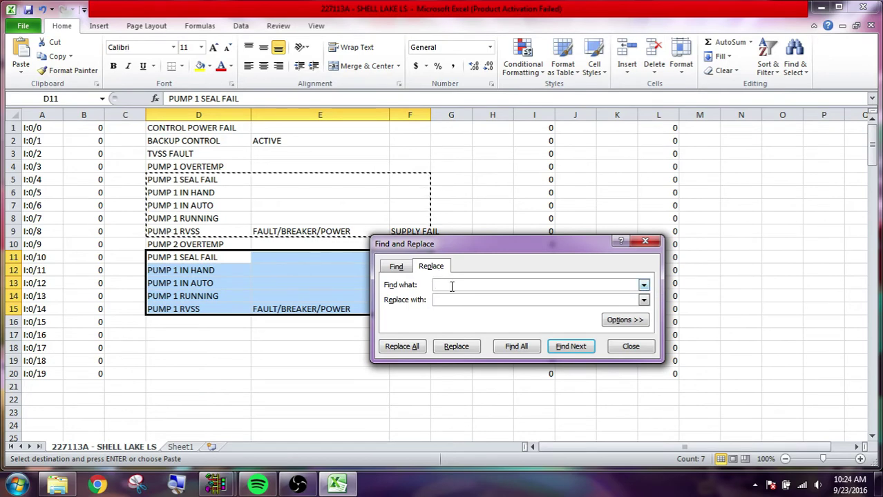
text(1)
text(2)
key(alt+a)
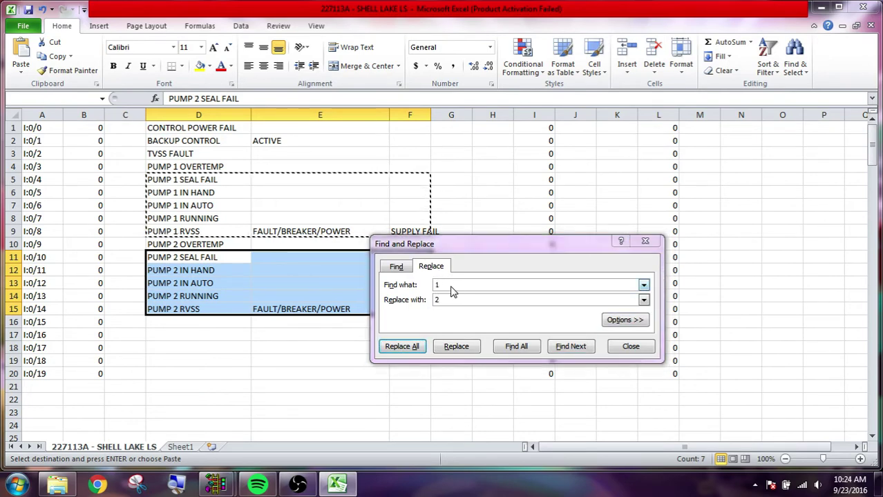
click(444, 275)
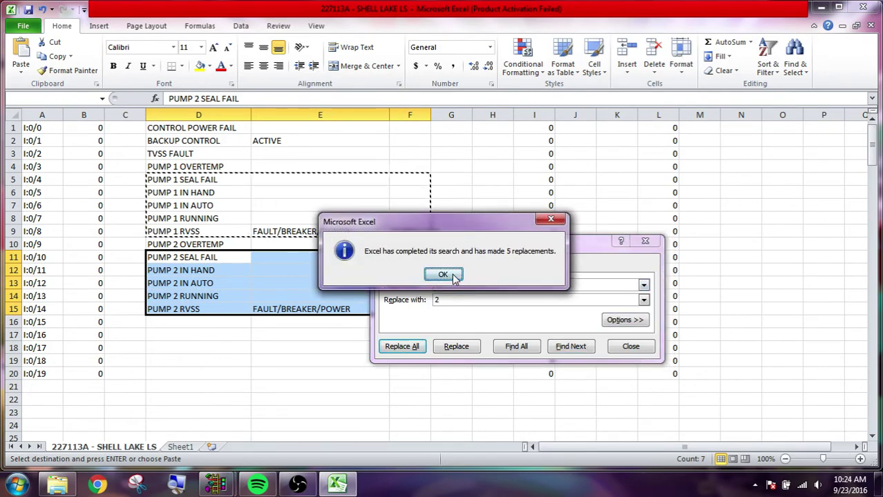
click(630, 347)
click(221, 308)
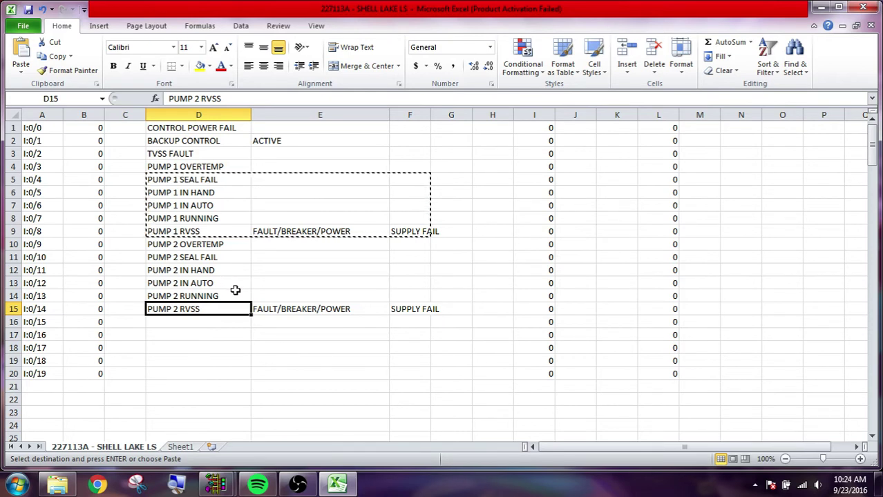
Enter HIGH WW LVL, LOW WW LVL and SPARE three times in D16:D20
click(244, 321)
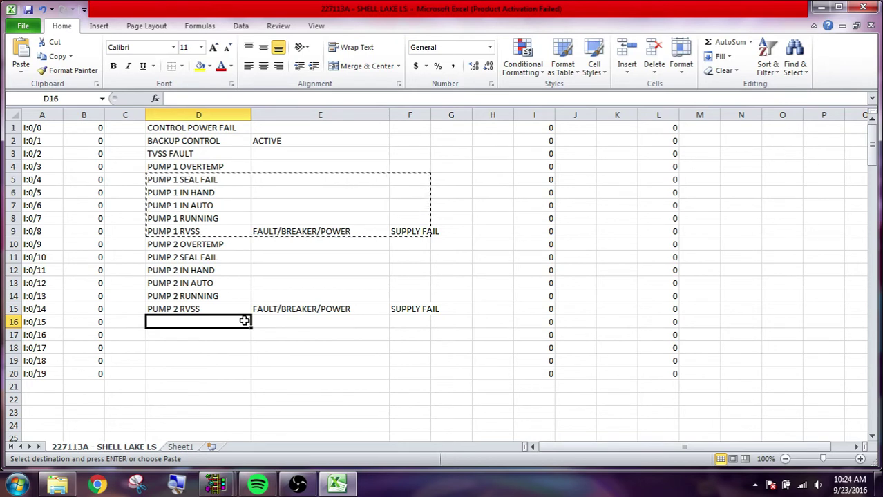
text(HIGH WW LVL)
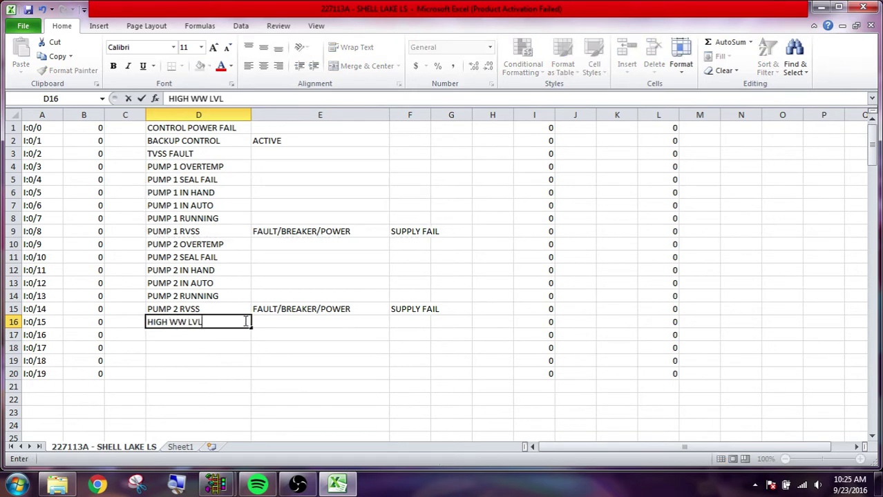
key(Return)
text(LOW)
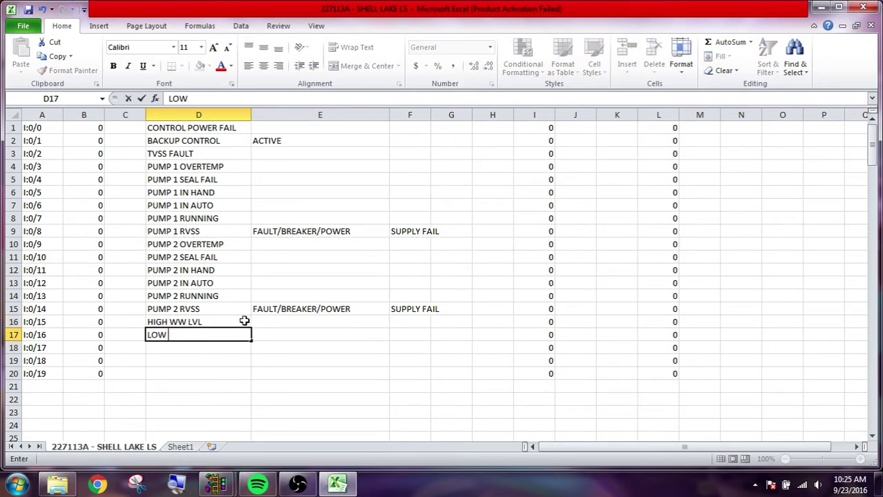
text( WW LVL)
key(Return)
text(SPARE)
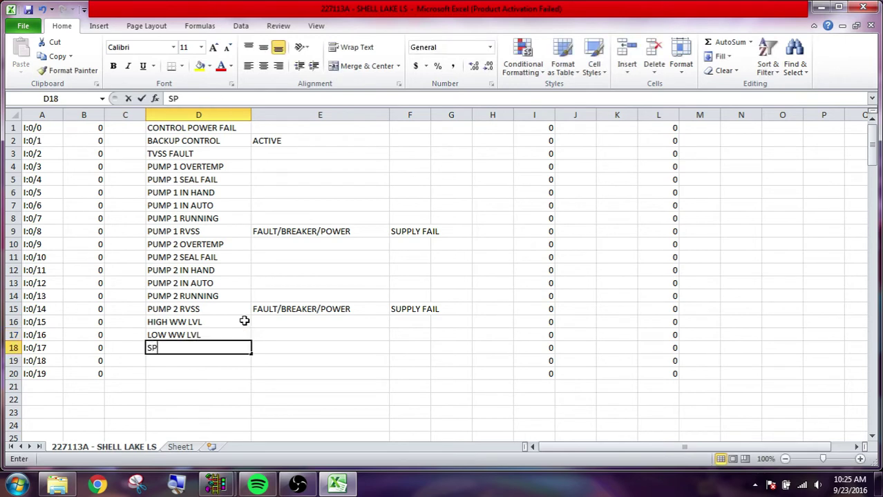
key(Return)
text(SPARE SPA)
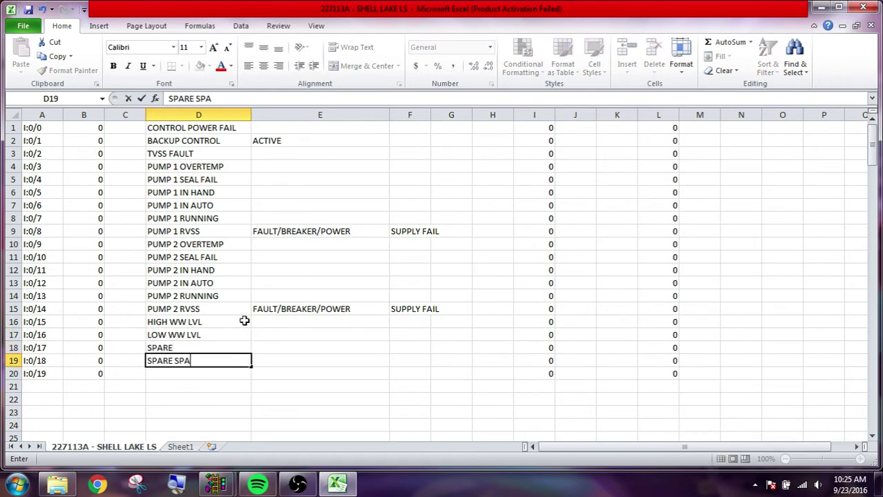
key(BackSpace)
key(BackSpace)
key(BackSpace)
key(BackSpace)
key(Return)
text(SPARE)
key(Return)
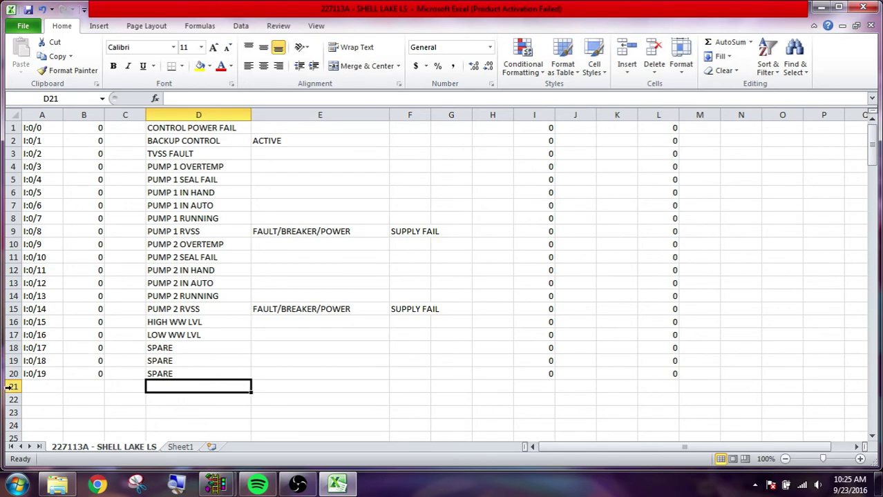
drag(10, 387, 21, 309)
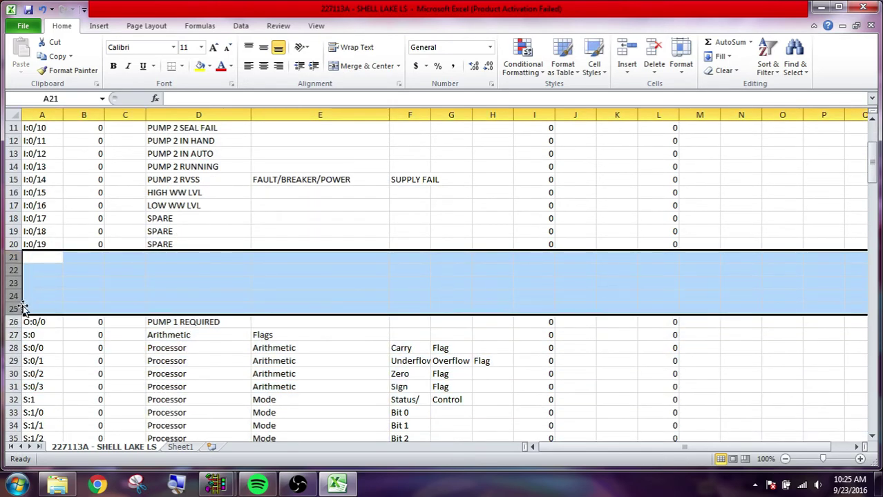
Delete empty rows 21–25 and insert fifteen copied blank rows at row 22 below PUMP 1 REQUIRED
right_click(20, 308)
click(76, 216)
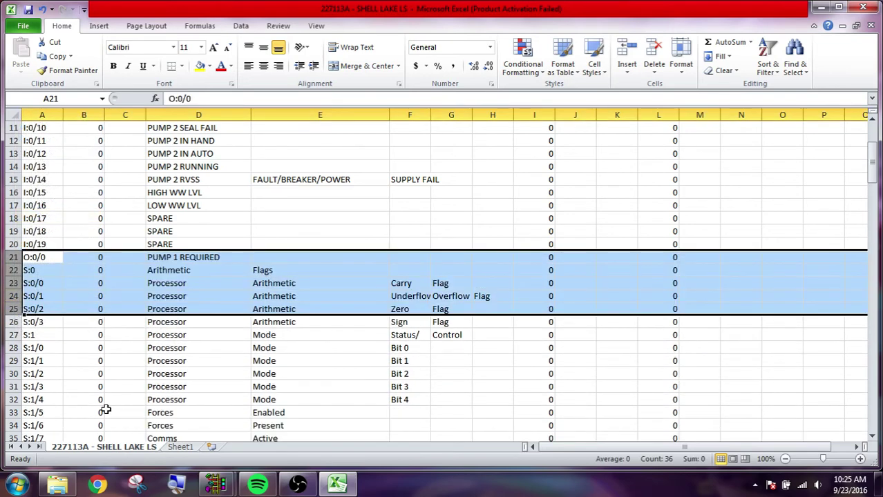
click(180, 447)
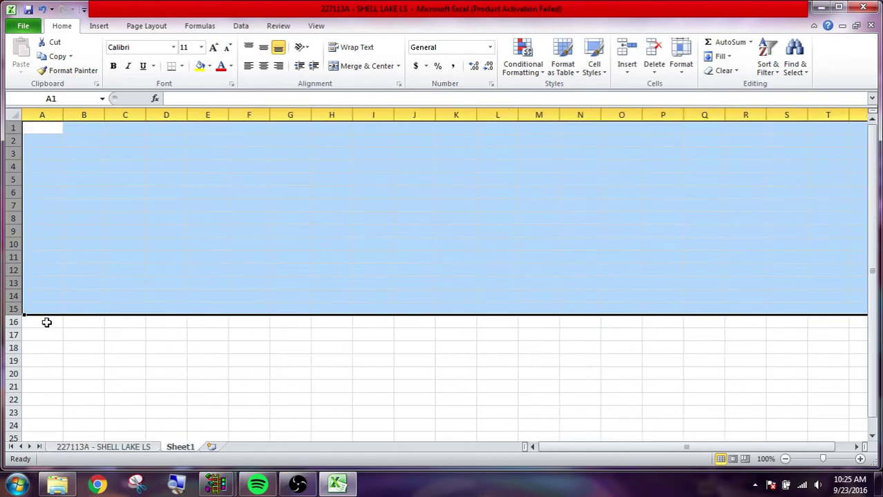
key(ctrl+c)
click(128, 448)
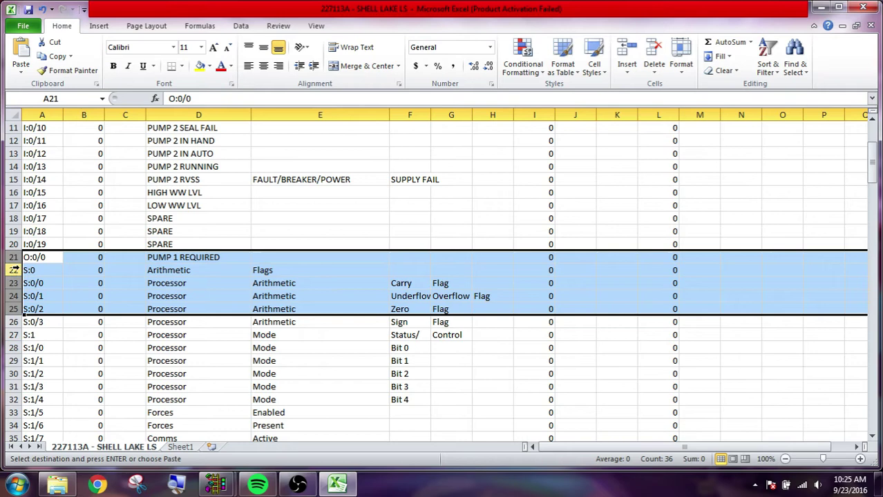
click(14, 270)
right_click(14, 270)
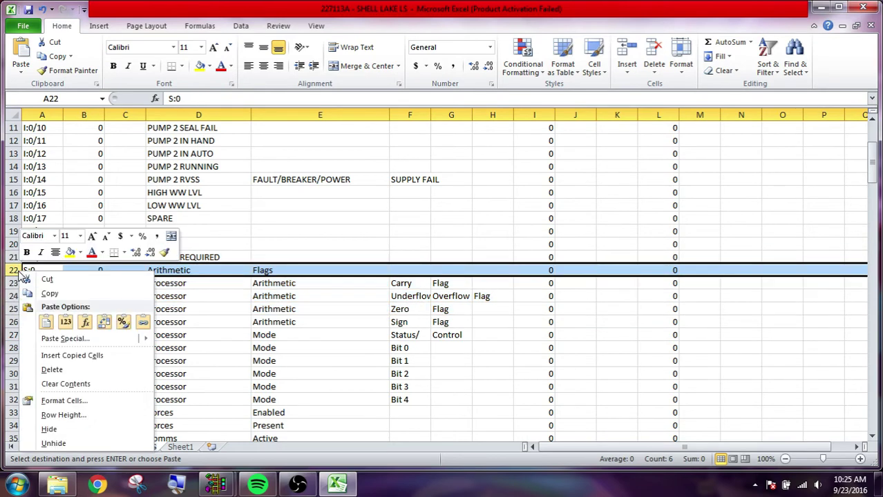
click(67, 356)
click(166, 303)
Save the sheet in CSV format and select the O:0/0 address in A21
key(ctrl+s)
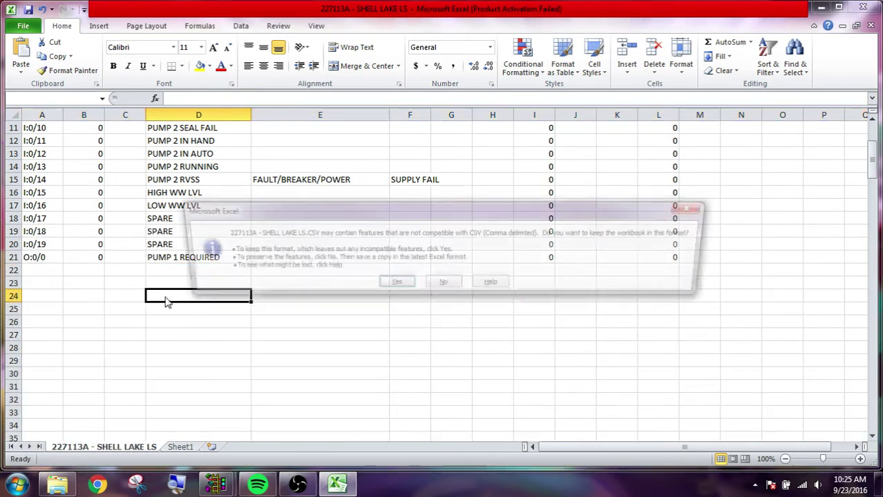
click(395, 285)
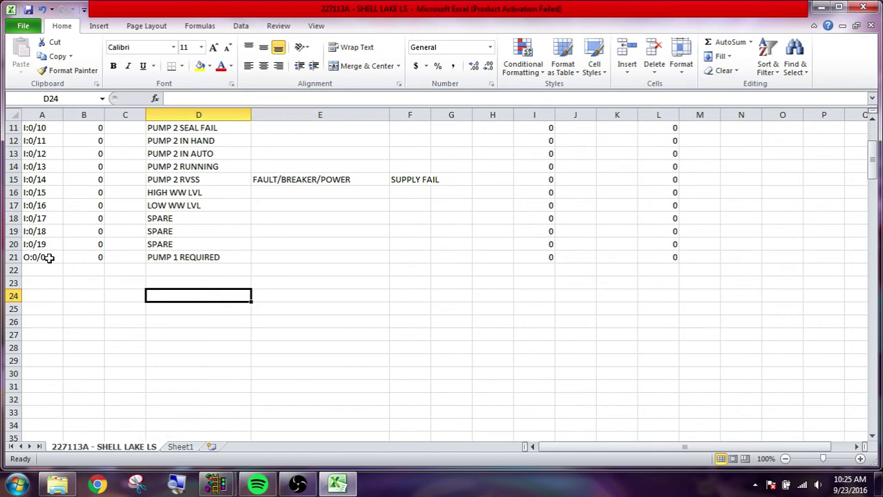
click(49, 258)
scroll(43, 256, up, 4)
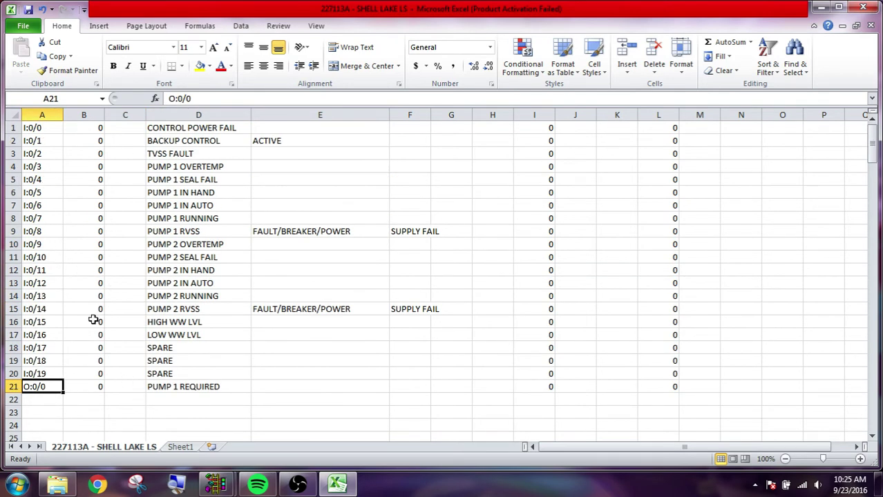
Briefly switch to the RSLogix 500 project window, then return to the spreadsheet
mouse_move(215, 483)
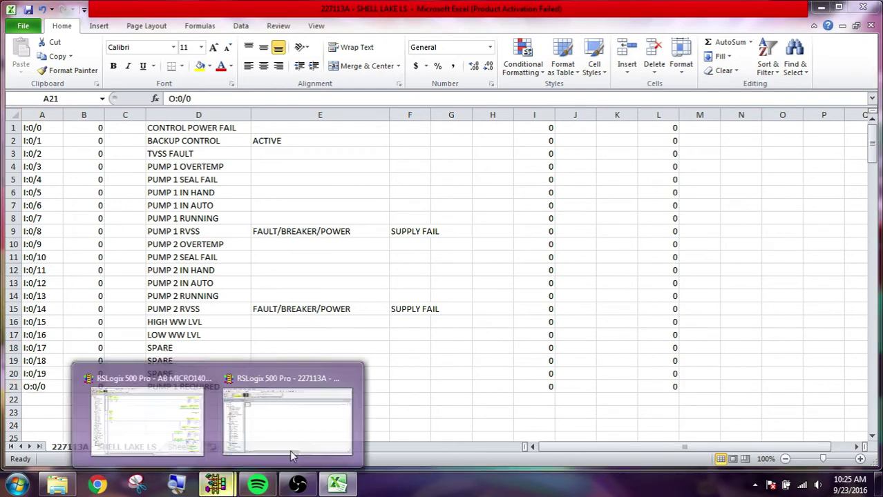
click(290, 451)
mouse_move(339, 485)
click(295, 432)
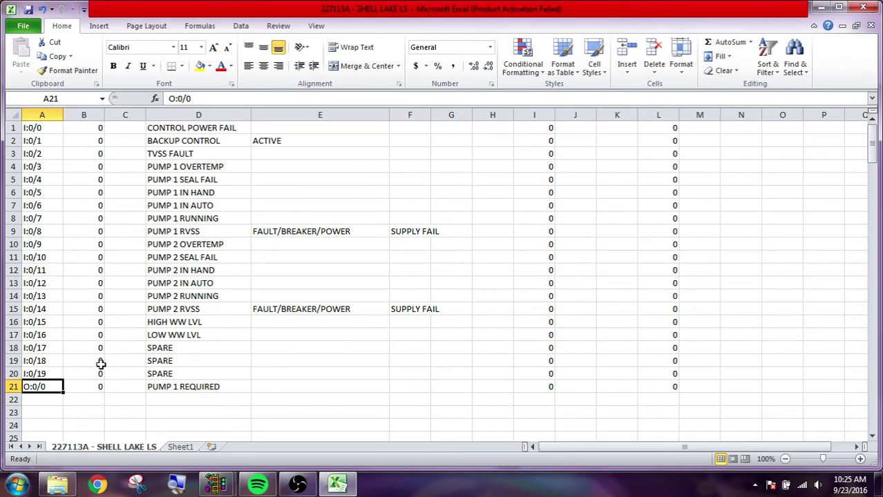
scroll(100, 364, down, 3)
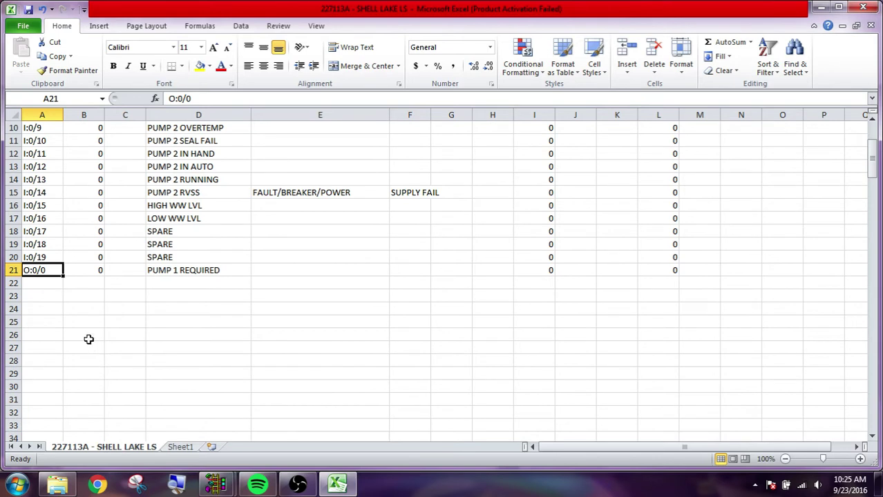
Extend column A to O:0/11 and fill 0 in columns B and I–L down to row 32
drag(64, 275, 55, 417)
click(90, 270)
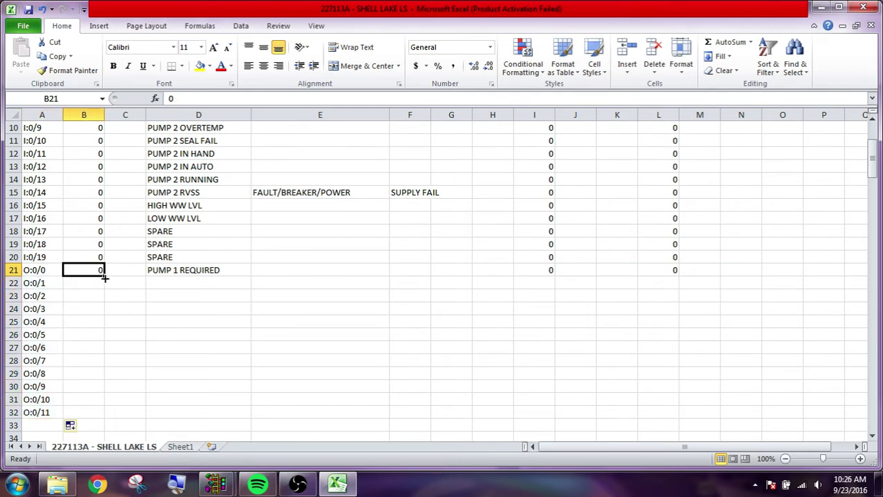
drag(104, 277, 112, 419)
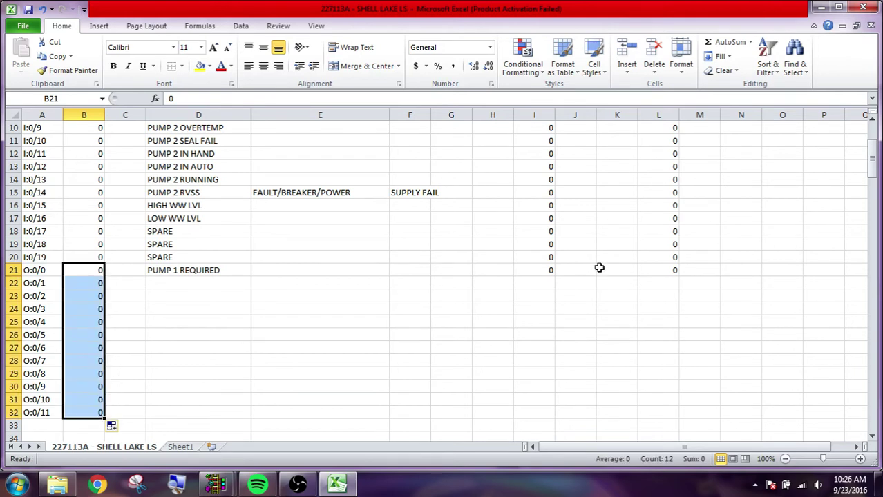
drag(550, 269, 675, 413)
click(462, 345)
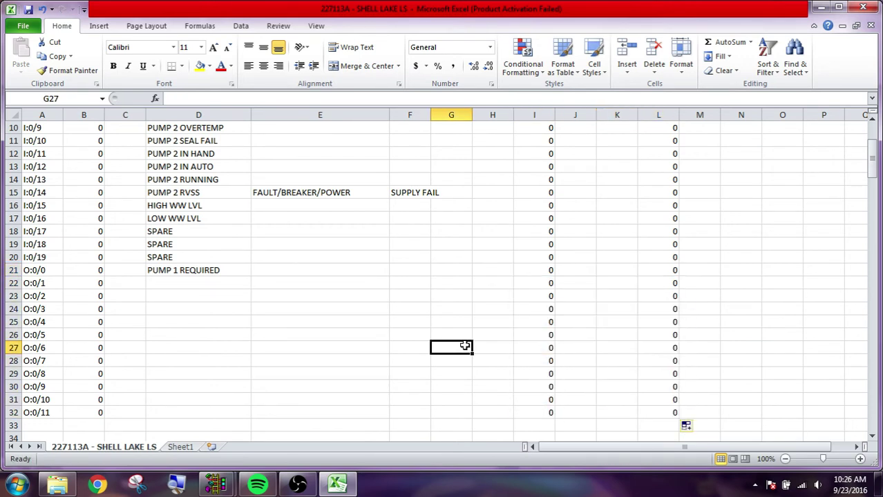
Save the sheet in CSV format and select D22 for the O:0/1 description
key(ctrl+s)
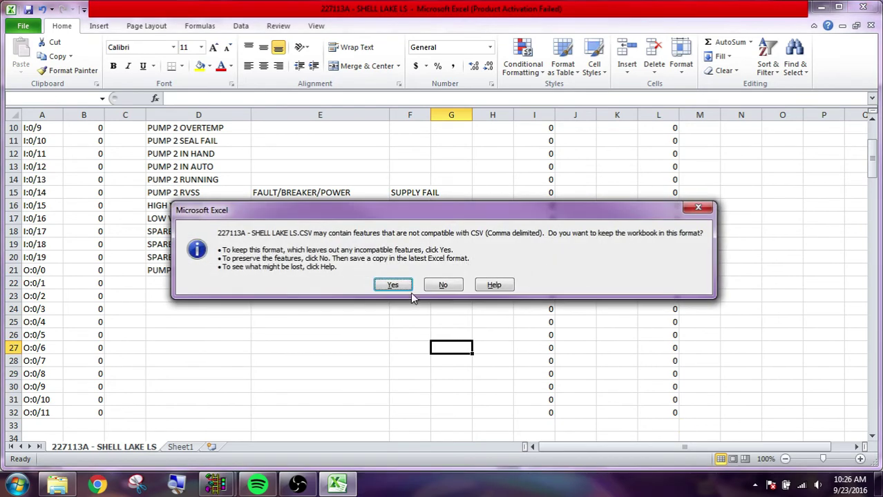
click(392, 285)
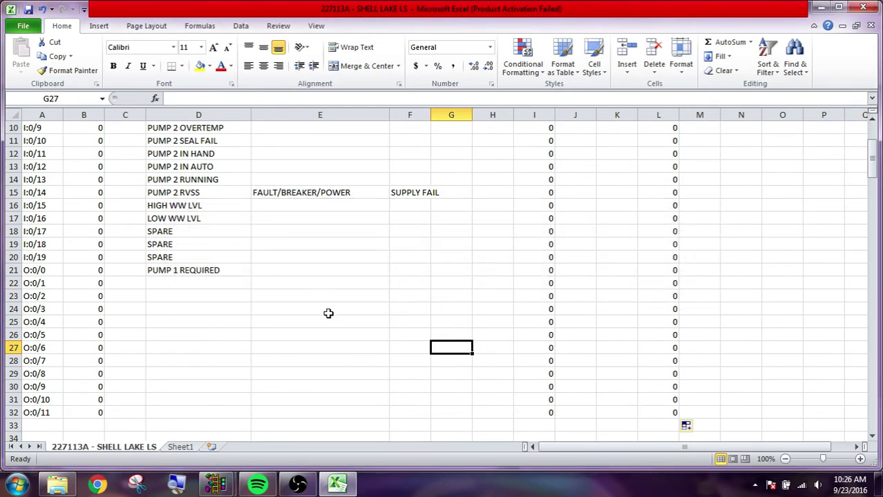
scroll(318, 248, up, 3)
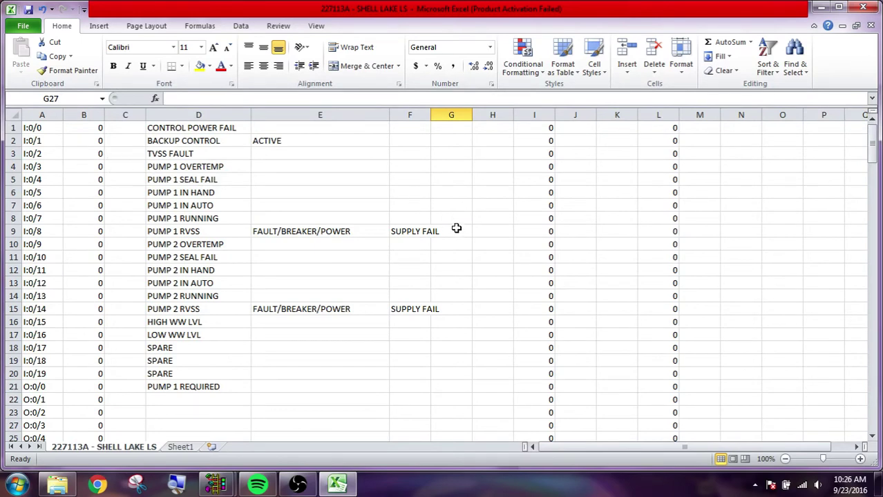
scroll(392, 290, down, 6)
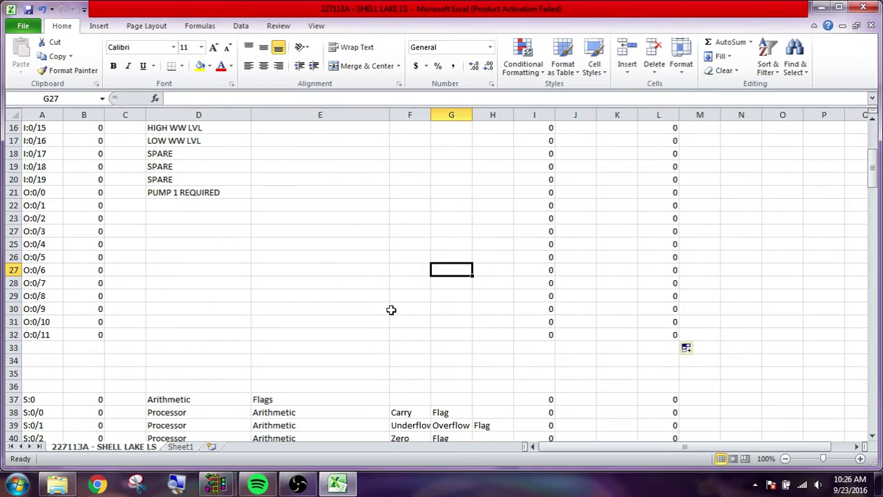
click(206, 168)
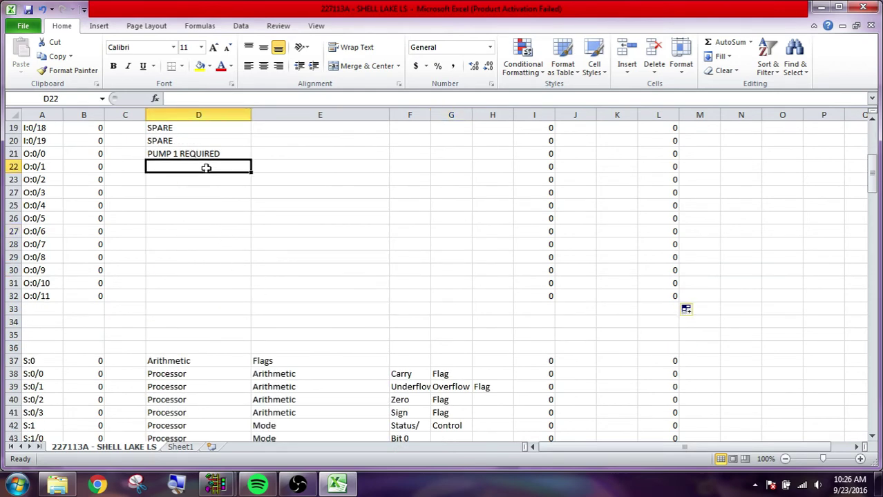
Describe O:0/1 as PUMP 2 REQUIRED and O:0/2 as WATCHDOG TIMER
text(PUMP)
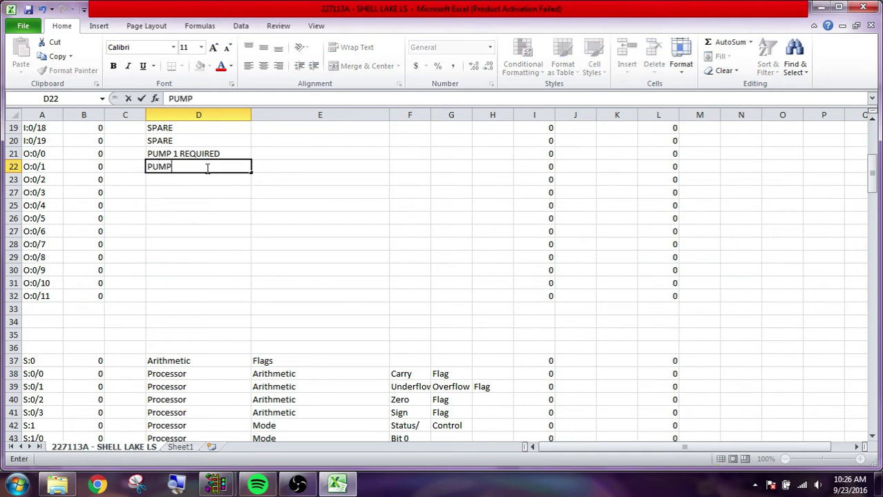
text( 2 REQUIRED)
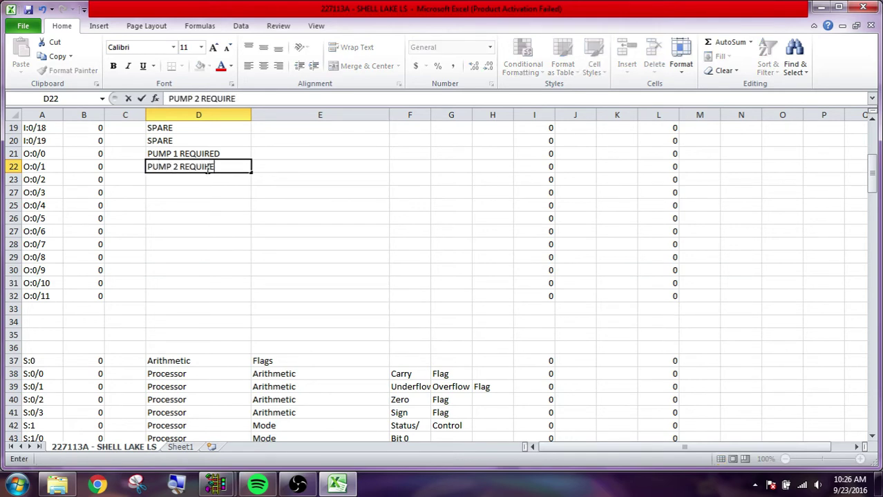
key(Return)
text(WA)
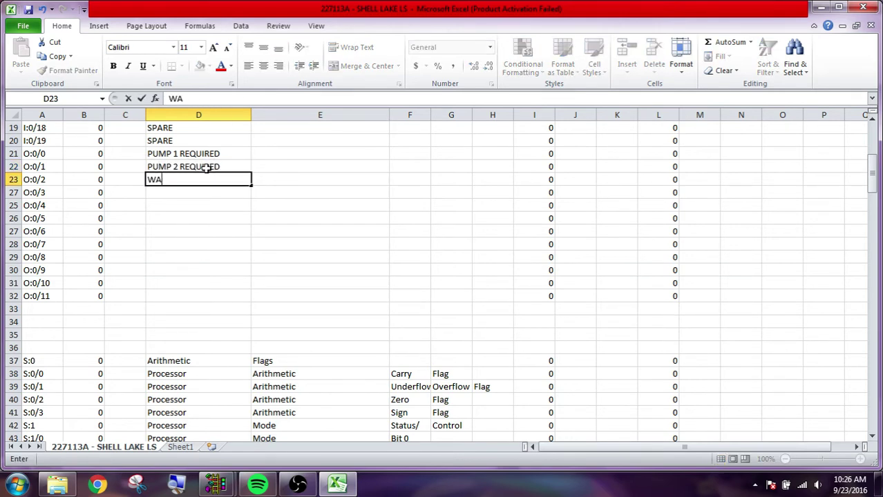
text(TCHDOG TIMER)
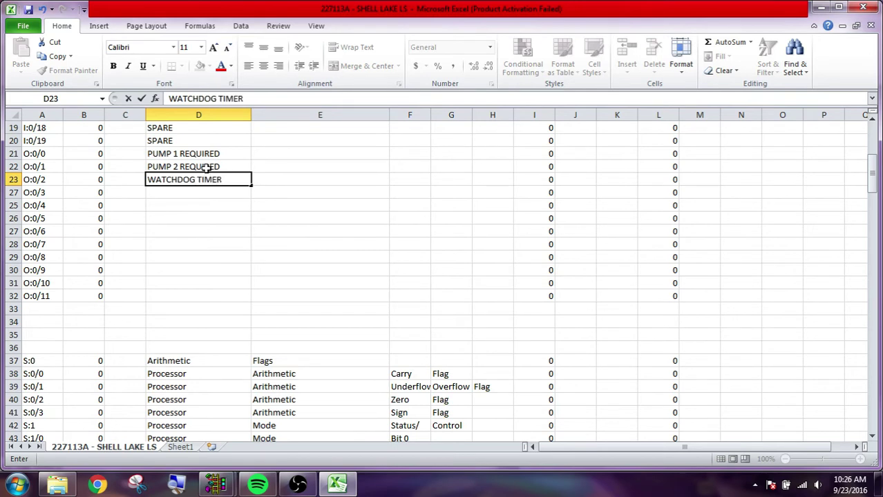
key(Return)
Enter SPARE for outputs O:0/3 through O:0/5 in D24–D26
text(SPARE)
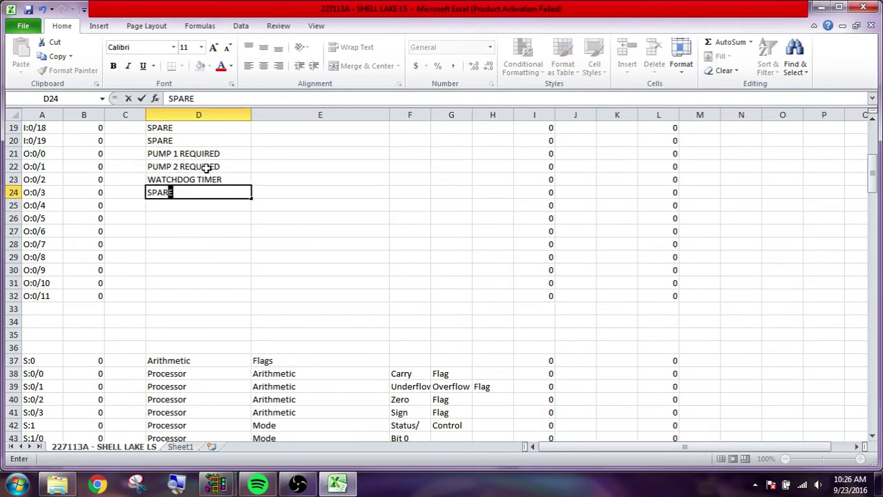
key(Return)
text(SPARE)
key(Return)
text(SPARE)
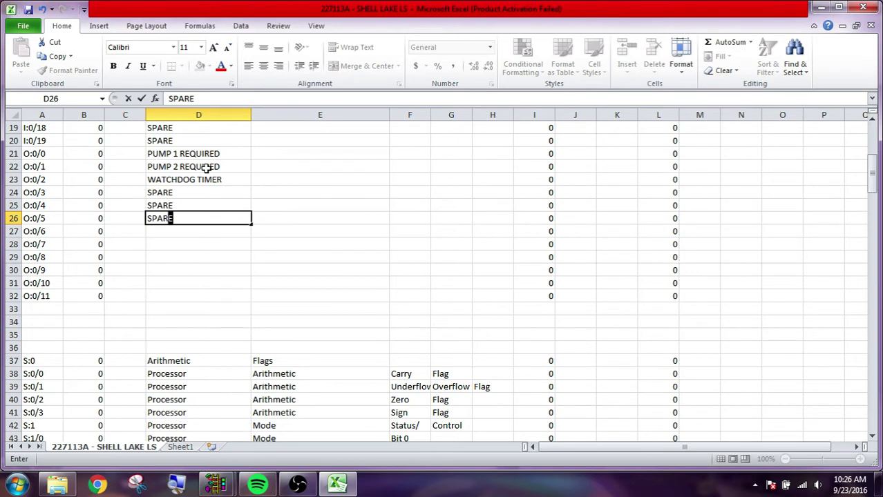
key(Return)
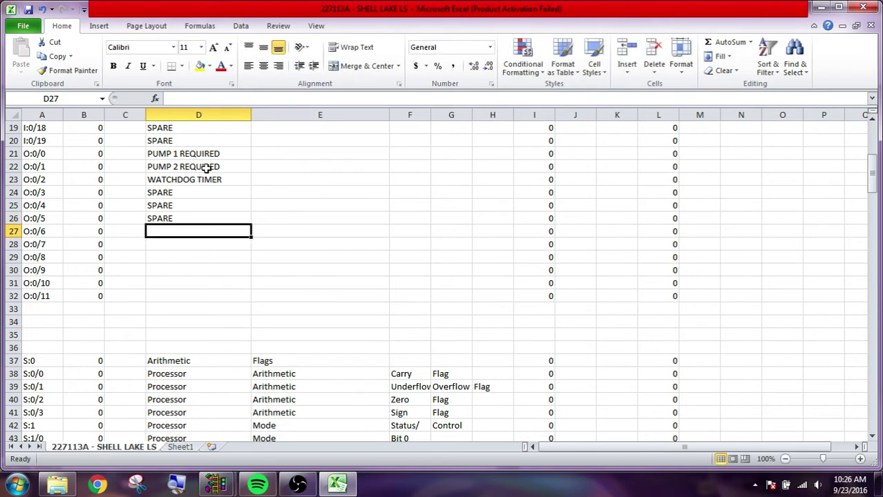
Copy SPARE down through D32 and restore row 32 to its normal height
click(240, 219)
drag(250, 226, 249, 302)
click(196, 322)
drag(13, 303, 14, 348)
double_click(14, 315)
Delete blank rows 33–36 and save the sheet, keeping CSV format
right_click(14, 338)
click(51, 256)
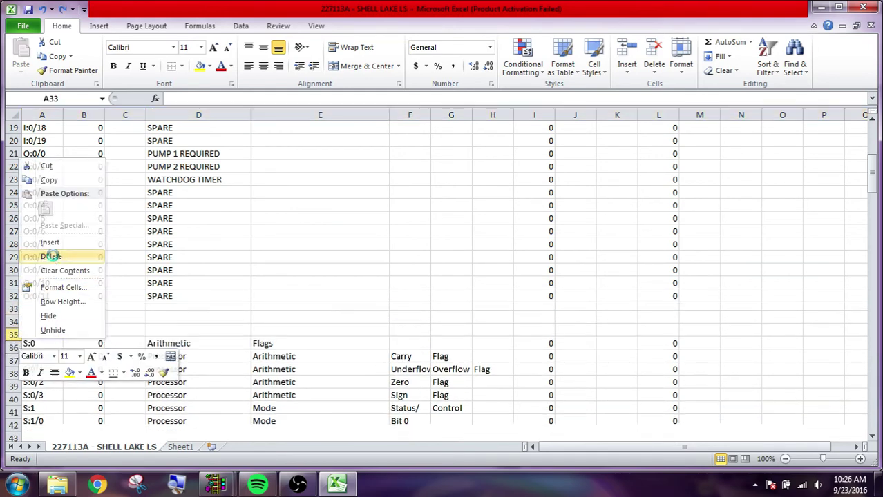
click(235, 296)
key(ctrl+s)
click(409, 285)
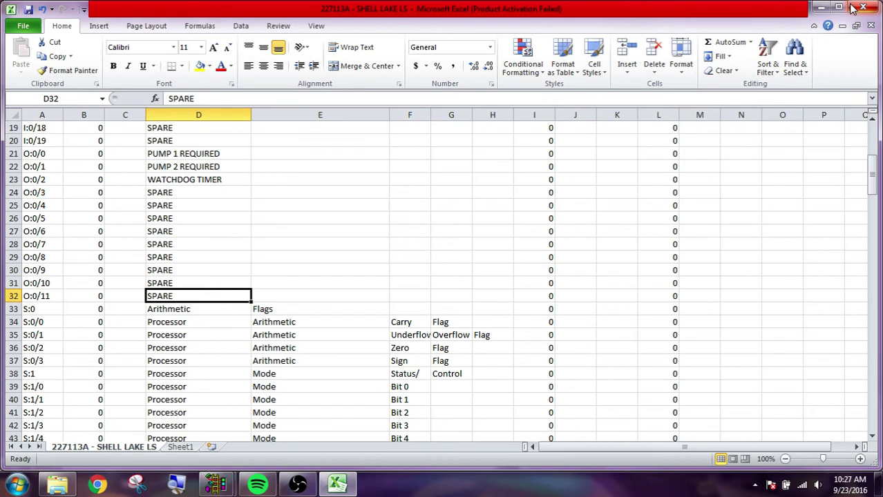
Close the 227113A - SHELL LAKE LS.CSV workbook window
click(856, 7)
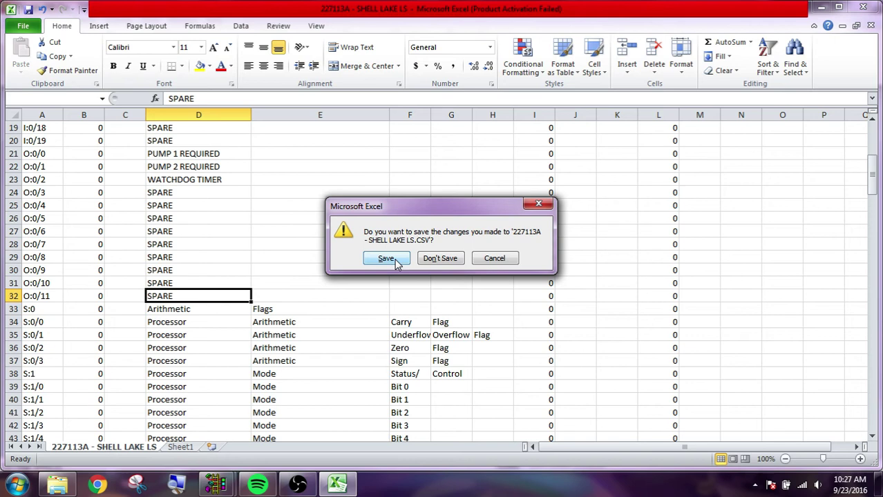
Save and replace 227113A - SHELL LAKE LS.CSV under the same name, keeping CSV format
click(386, 259)
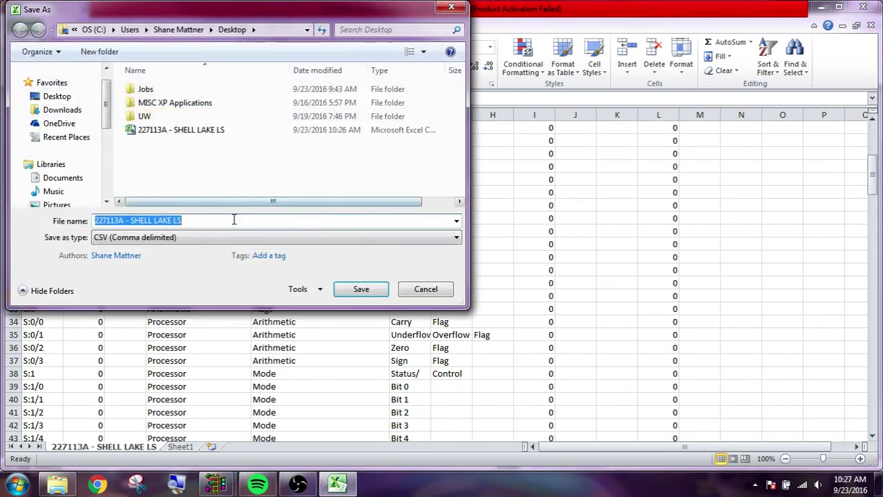
click(361, 290)
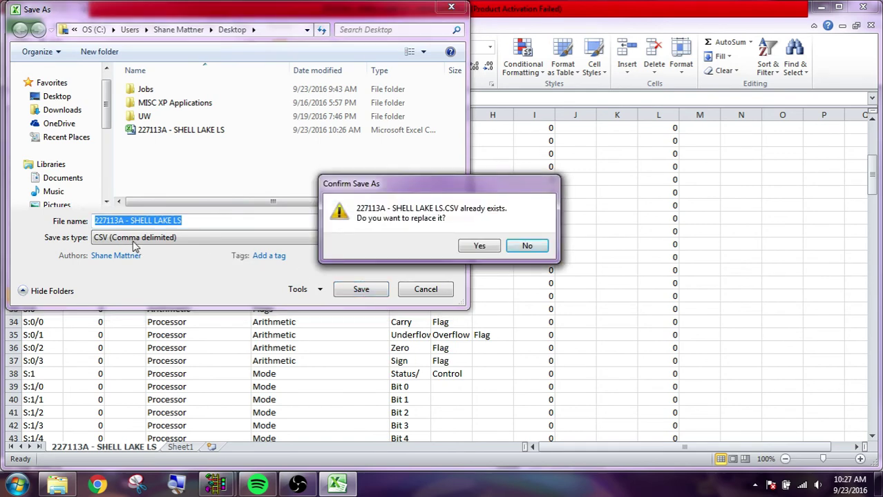
click(480, 247)
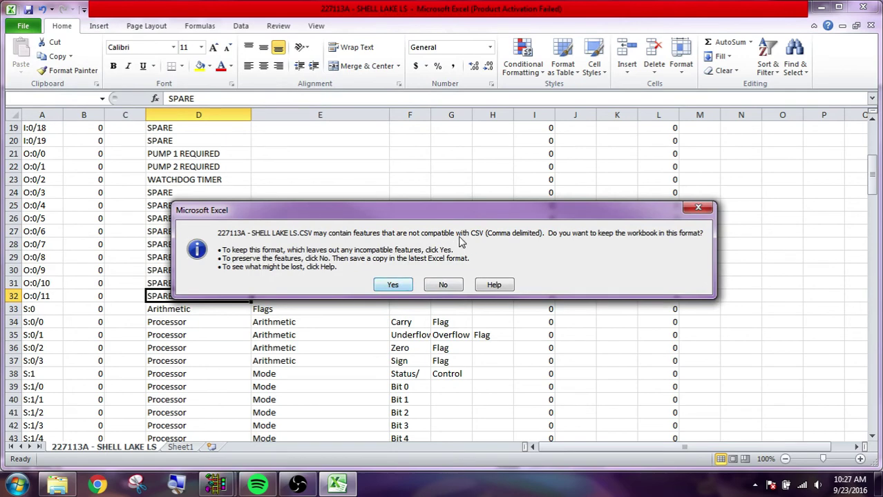
click(396, 284)
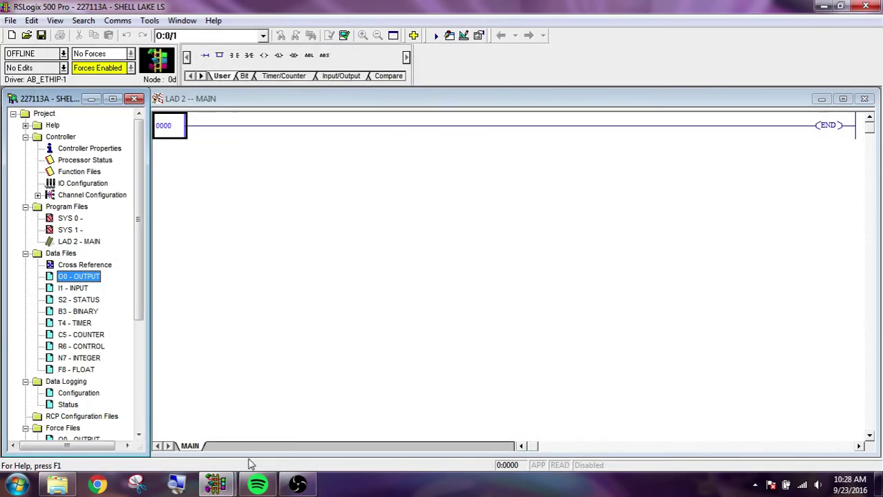
Start a Tools > Database ASCII Import with CSV as the source format
click(183, 20)
mouse_move(152, 21)
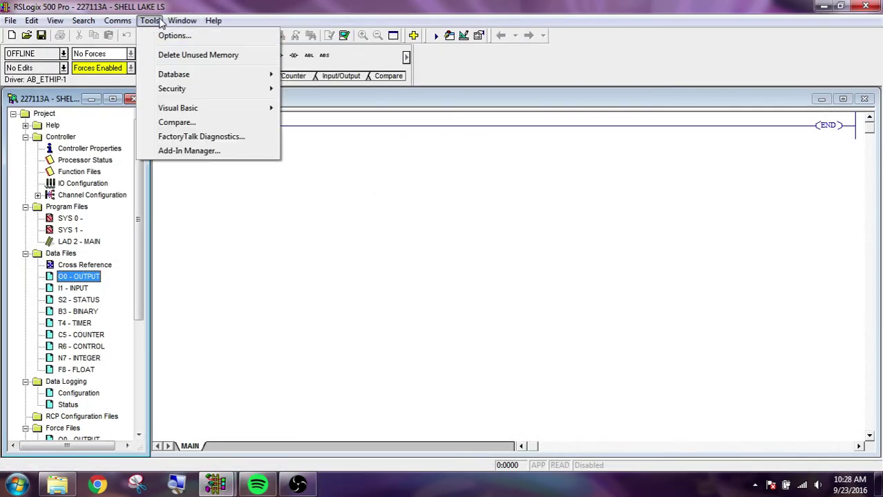
mouse_move(238, 76)
click(297, 88)
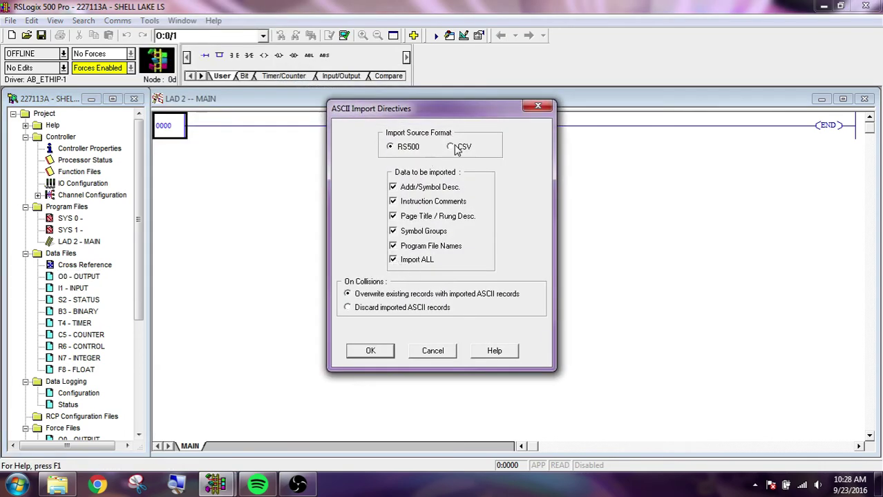
click(456, 146)
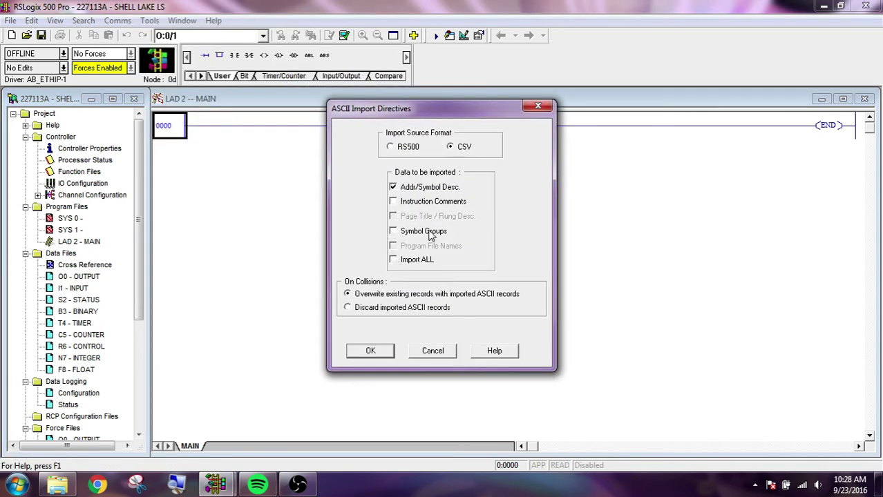
click(367, 351)
Import 227113A - SHELL LAKE LS.CSV from the Desktop and review the import results
click(367, 92)
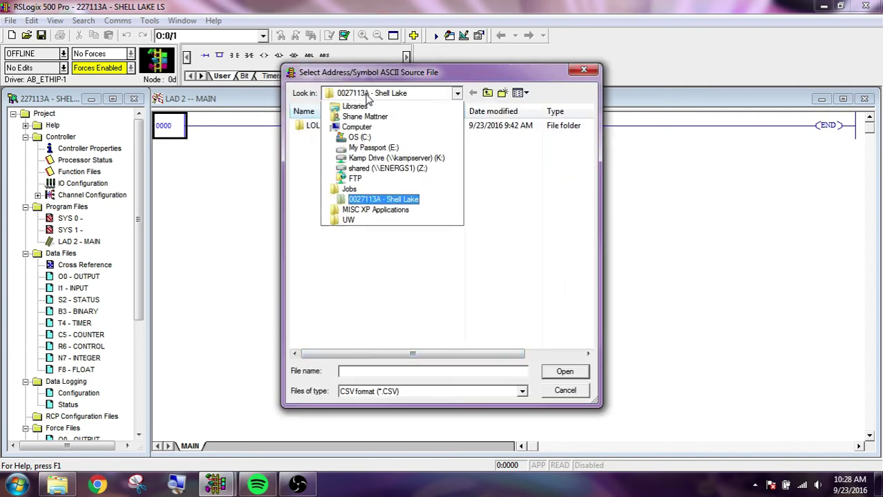
click(359, 114)
double_click(449, 225)
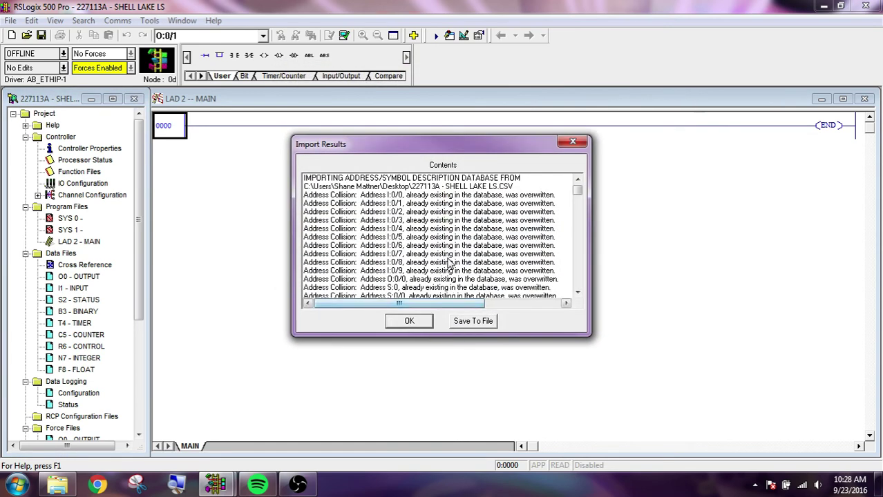
click(520, 221)
drag(579, 192, 578, 277)
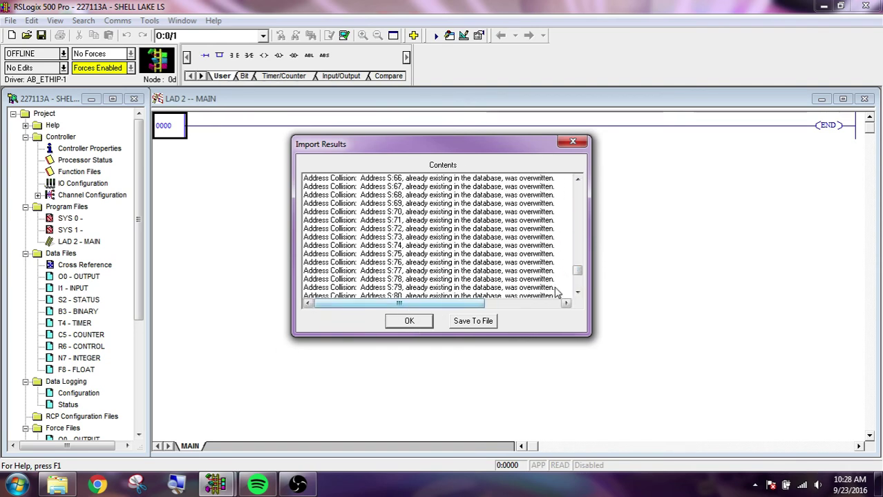
drag(577, 272, 578, 284)
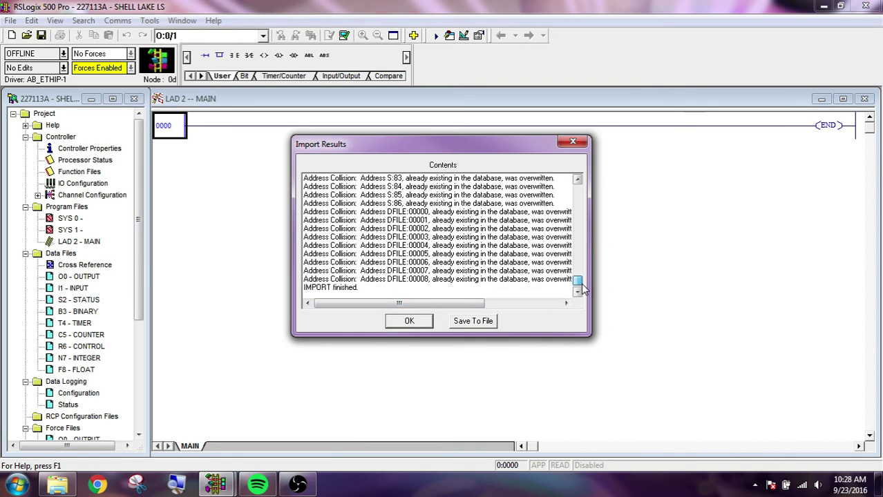
click(423, 325)
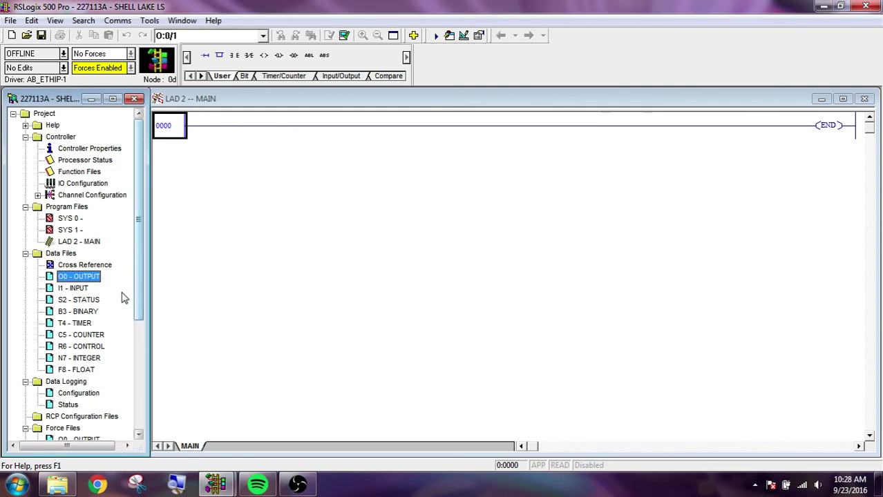
double_click(87, 279)
key(Left)
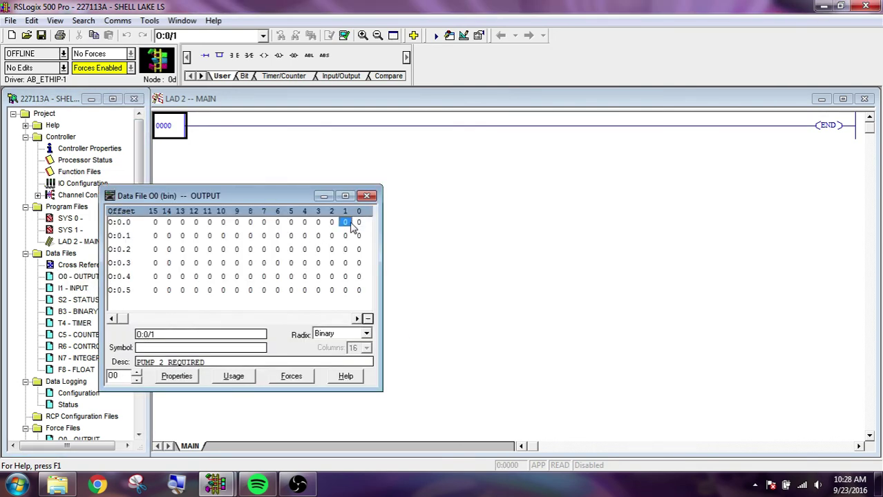
key(Left)
key(Left)
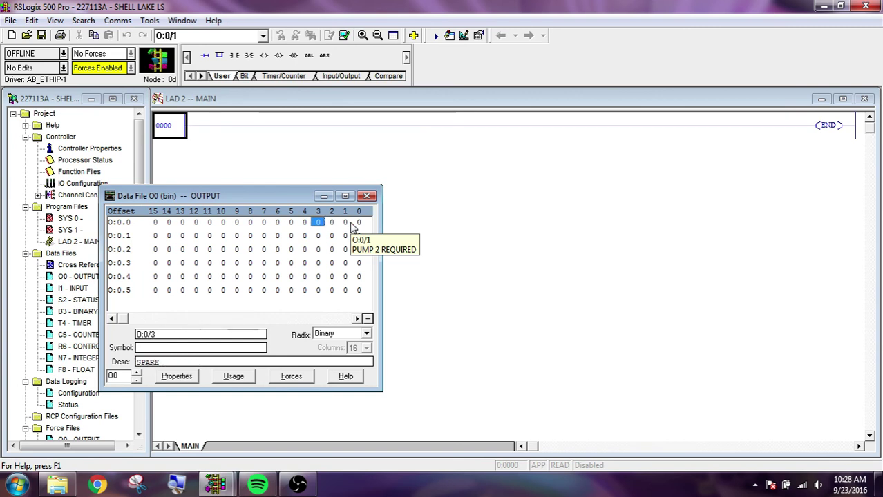
key(Left)
key(Left)
key(Left)
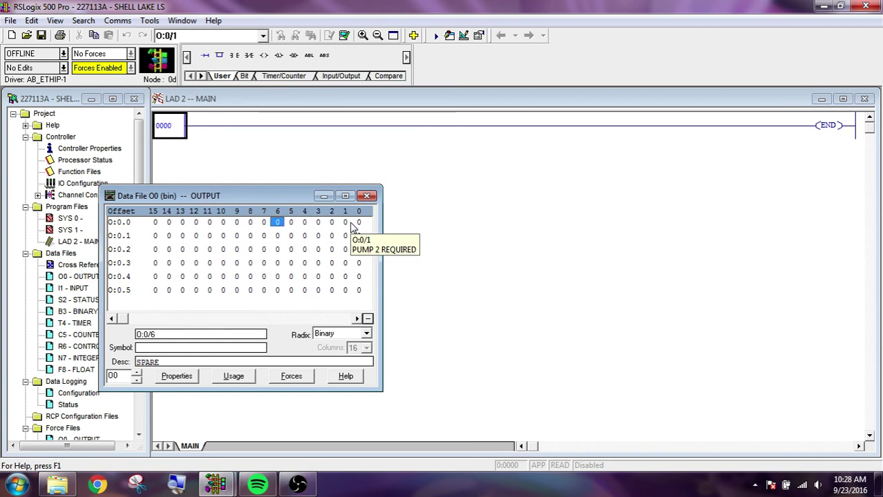
click(136, 372)
key(Left)
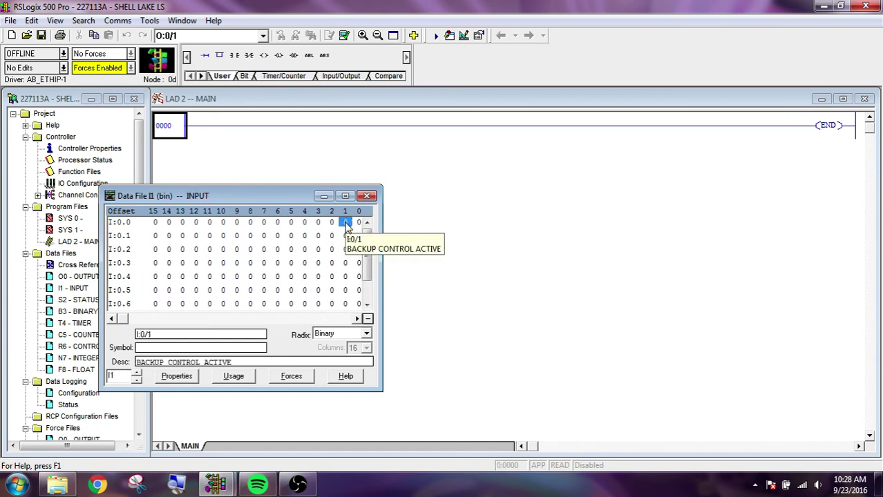
key(Left)
key(Left)
key(Left)
key(Left)
key(Left)
key(Left)
key(Left)
key(Left)
key(Left)
key(Left)
key(Left)
key(Left)
key(Left)
key(Left)
key(Left)
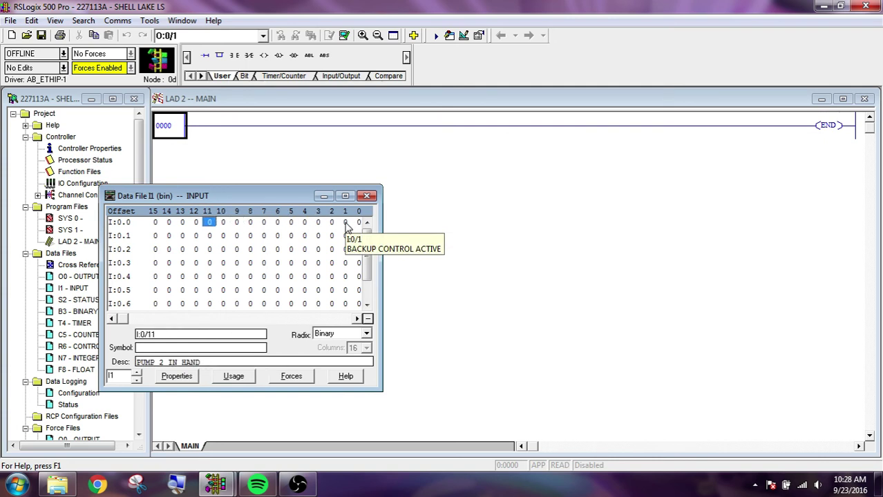
key(Left)
key(Left)
key(Left)
key(Left)
key(Left)
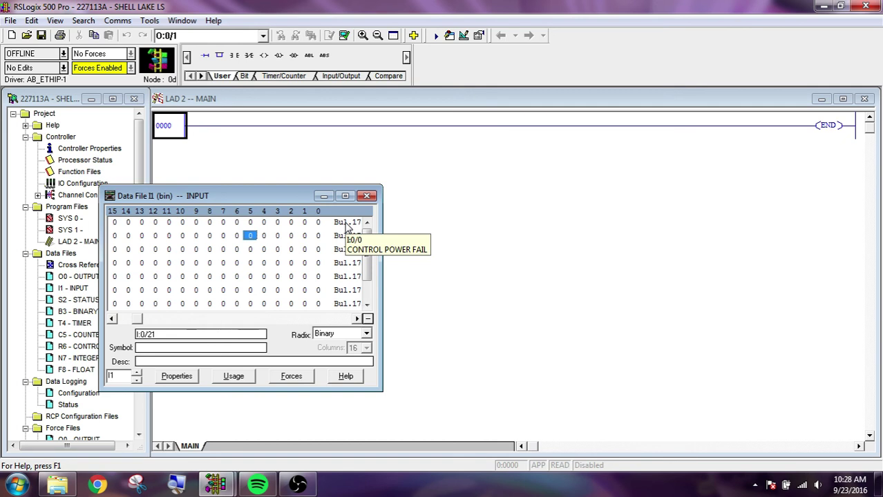
click(366, 195)
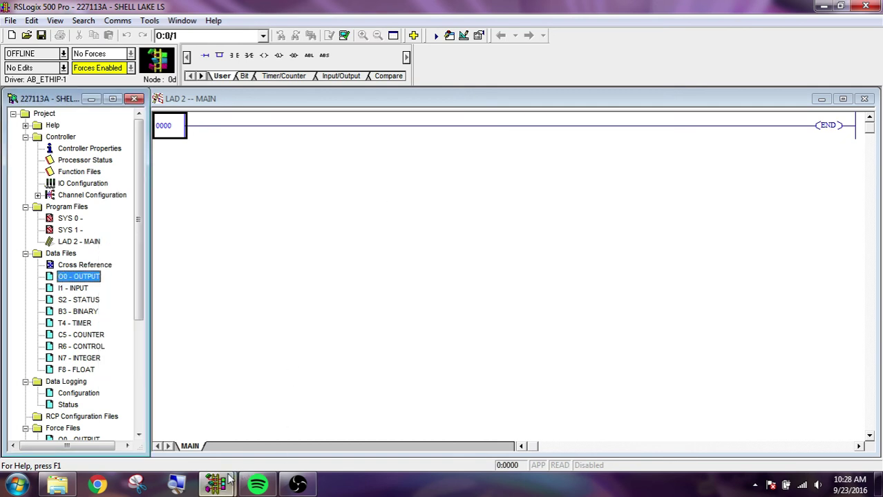